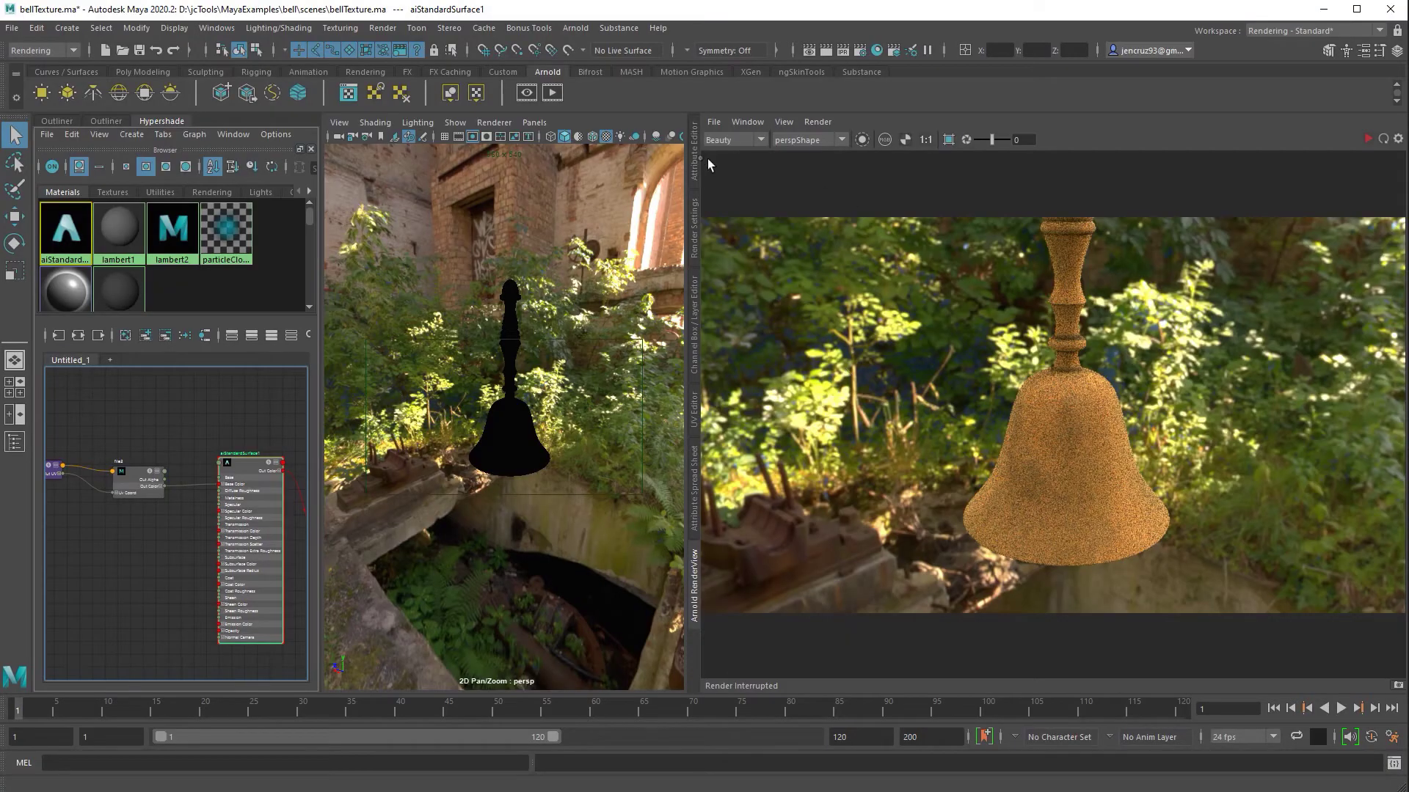
Map a file6 texture loaded with bellSpecRoughness.jpg to aiStandardSurface1's Specular Roughness
{"action": "left_click", "coordinate": [694, 171]}
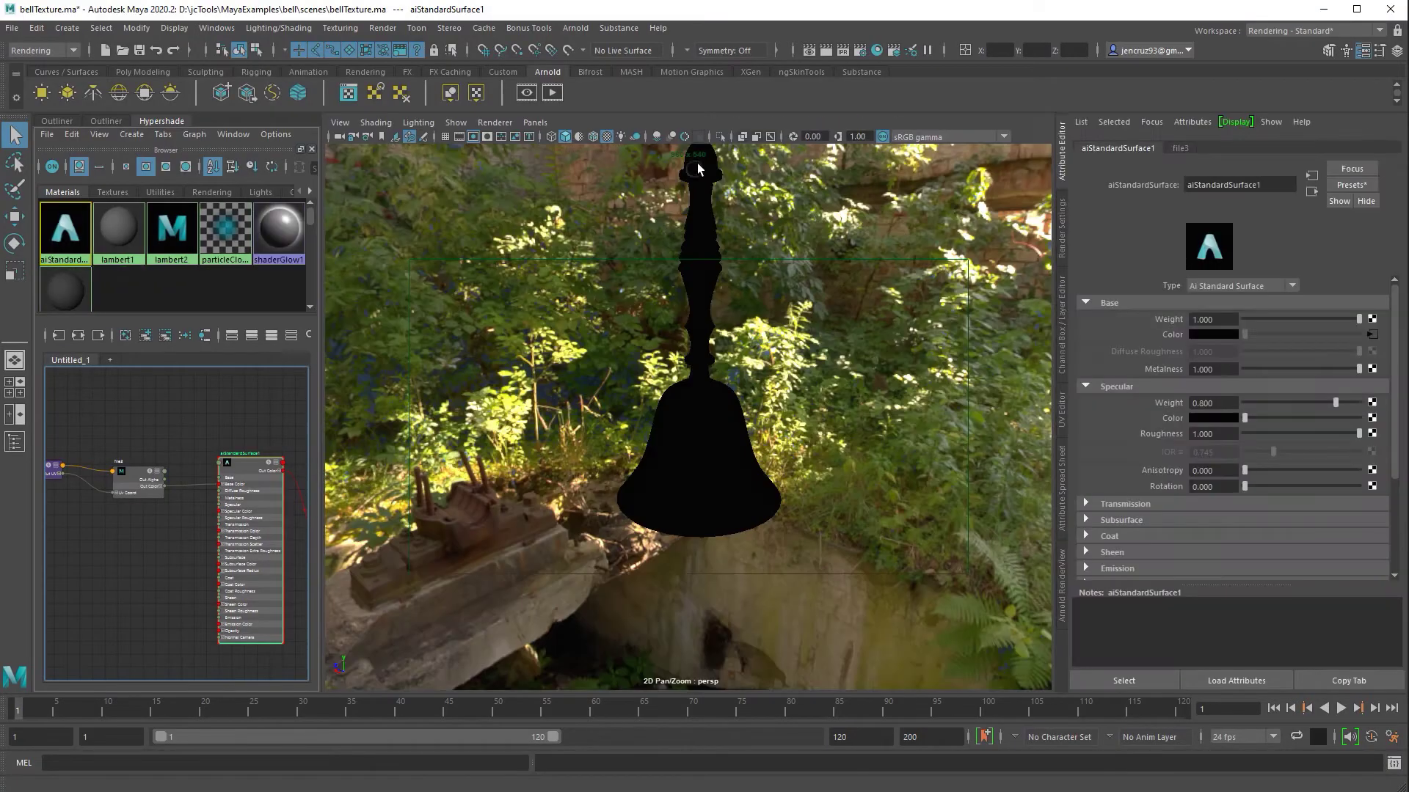
{"action": "left_click", "coordinate": [1375, 438]}
{"action": "left_click", "coordinate": [565, 367]}
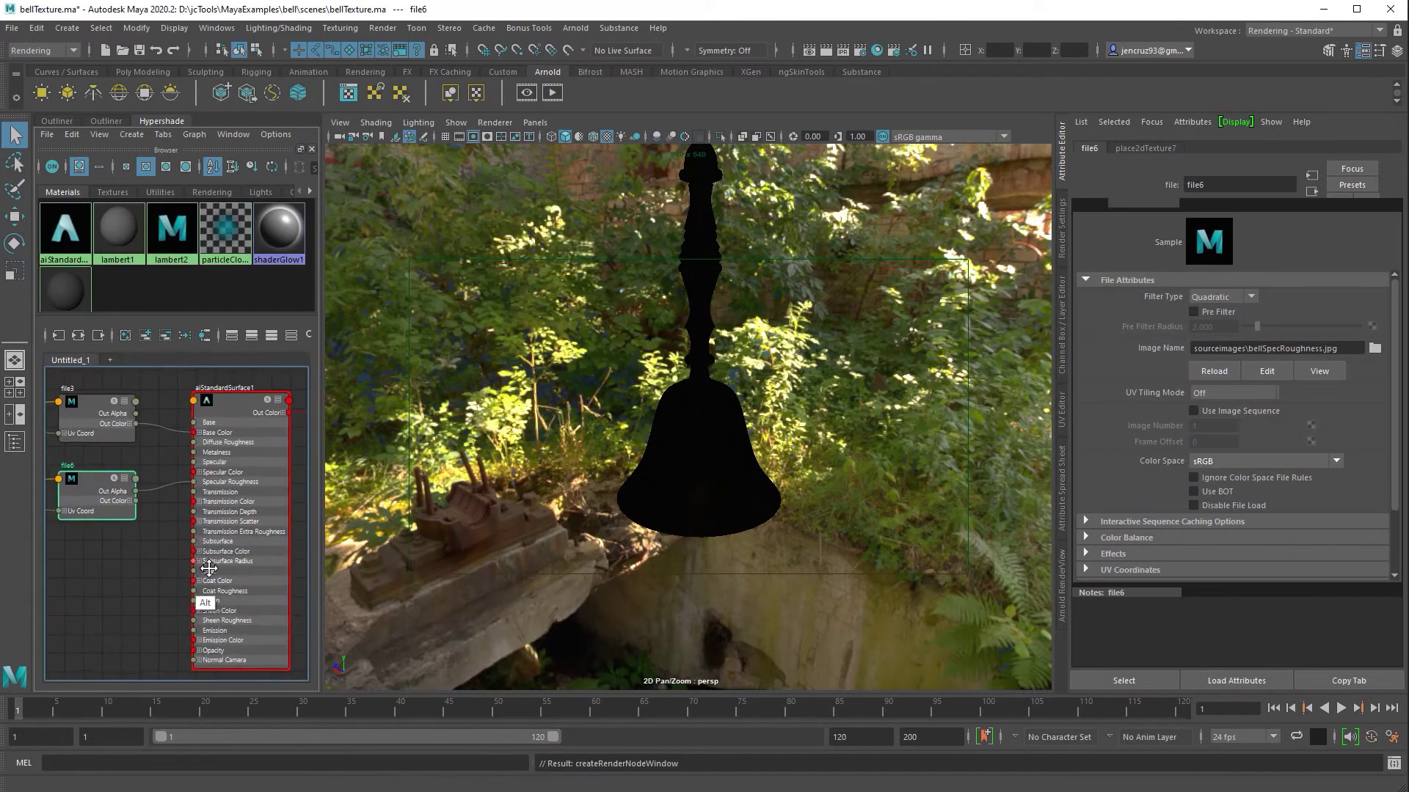
{"action": "right_click_drag", "start_coordinate": [208, 568], "coordinate": [360, 587], "text": "alt"}
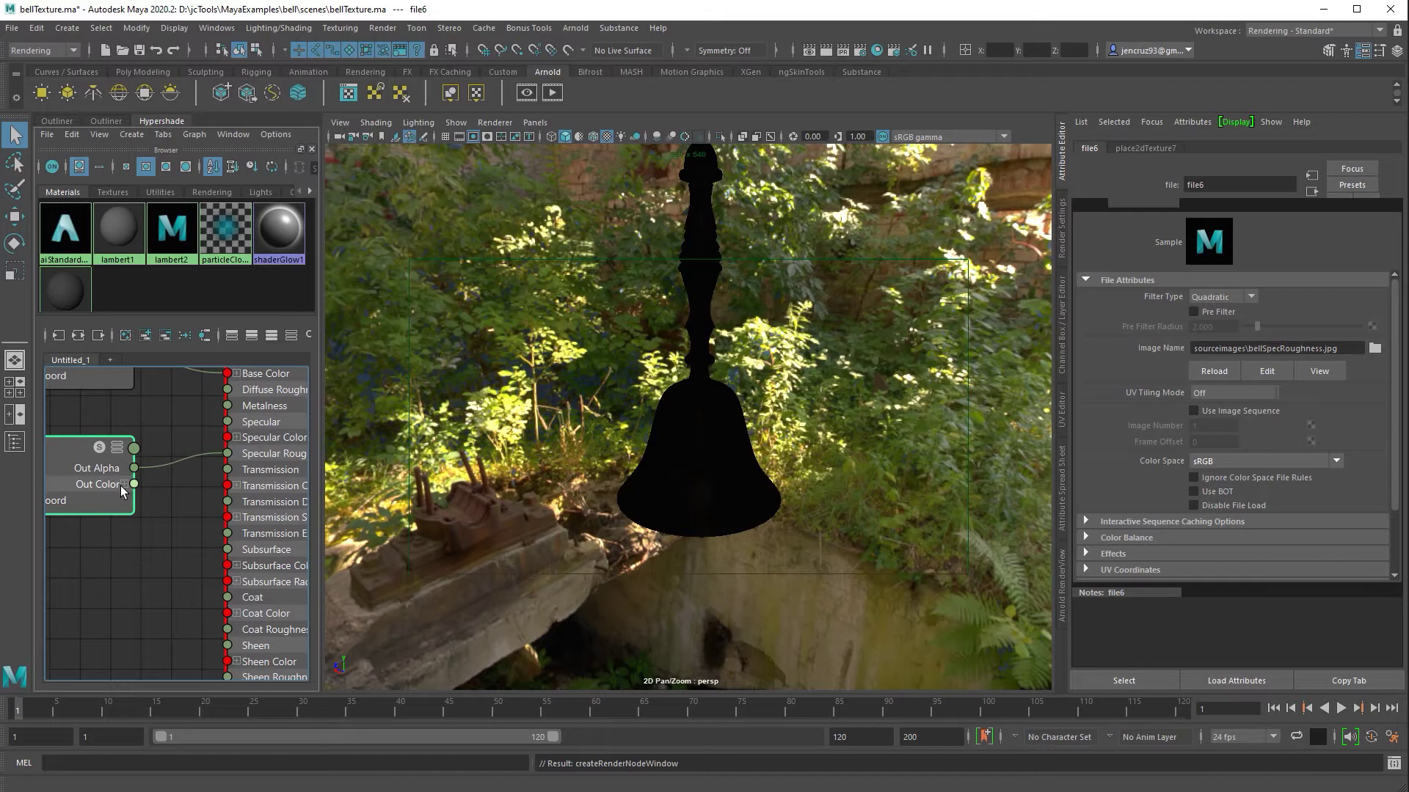
Wire file6's Out Color R into Specular Roughness and view the shiny gold Arnold render
{"action": "left_click", "coordinate": [125, 484]}
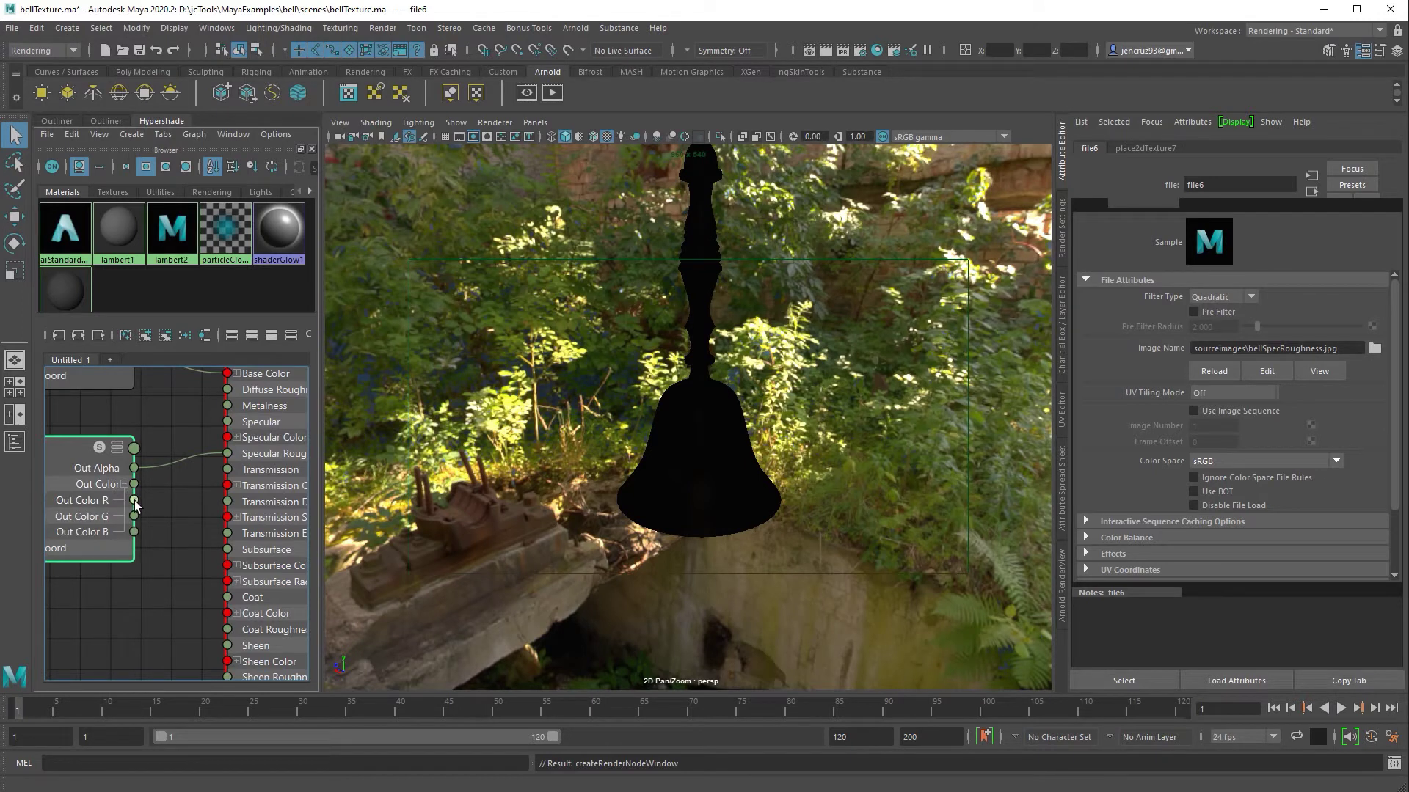
{"action": "left_click_drag", "start_coordinate": [182, 477], "coordinate": [228, 454]}
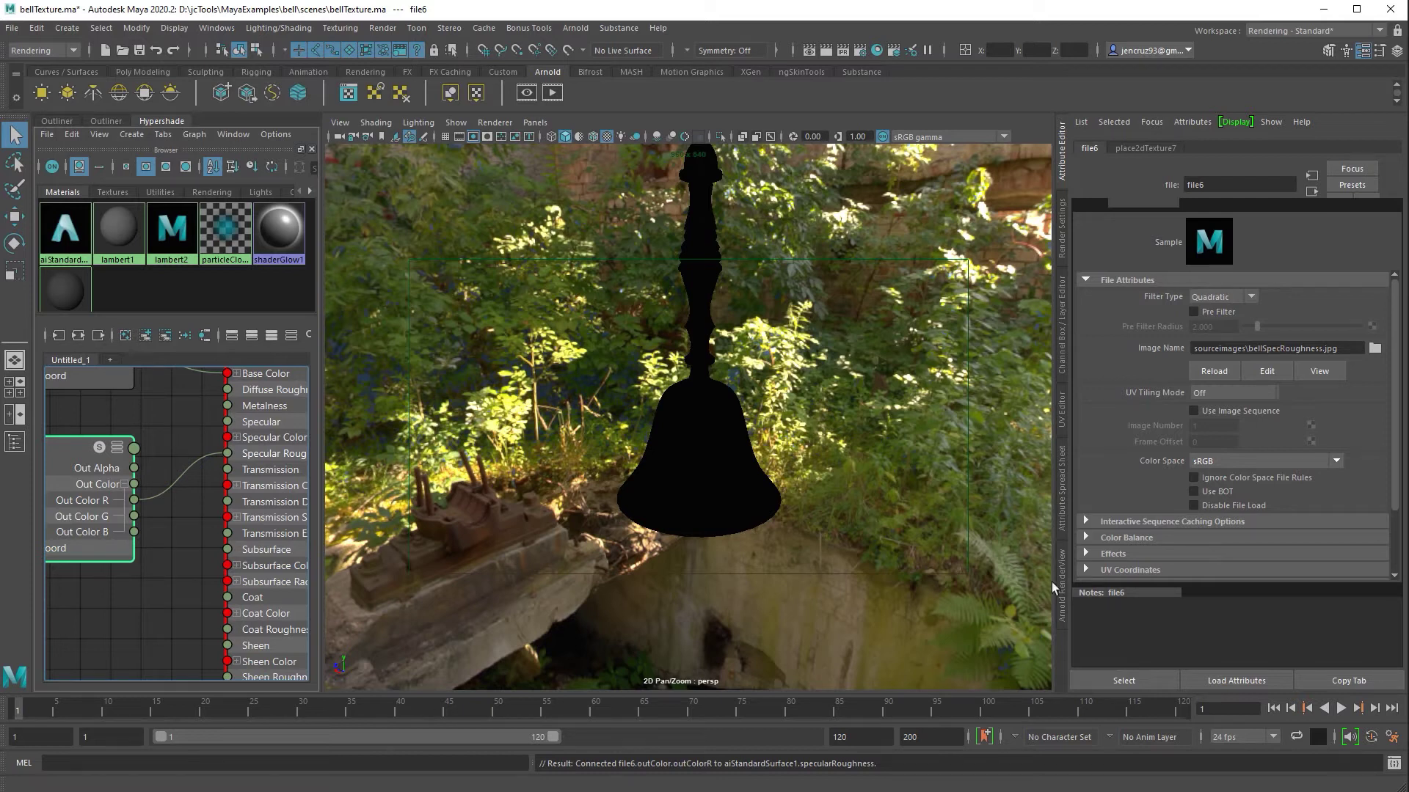
{"action": "left_click", "coordinate": [1063, 602]}
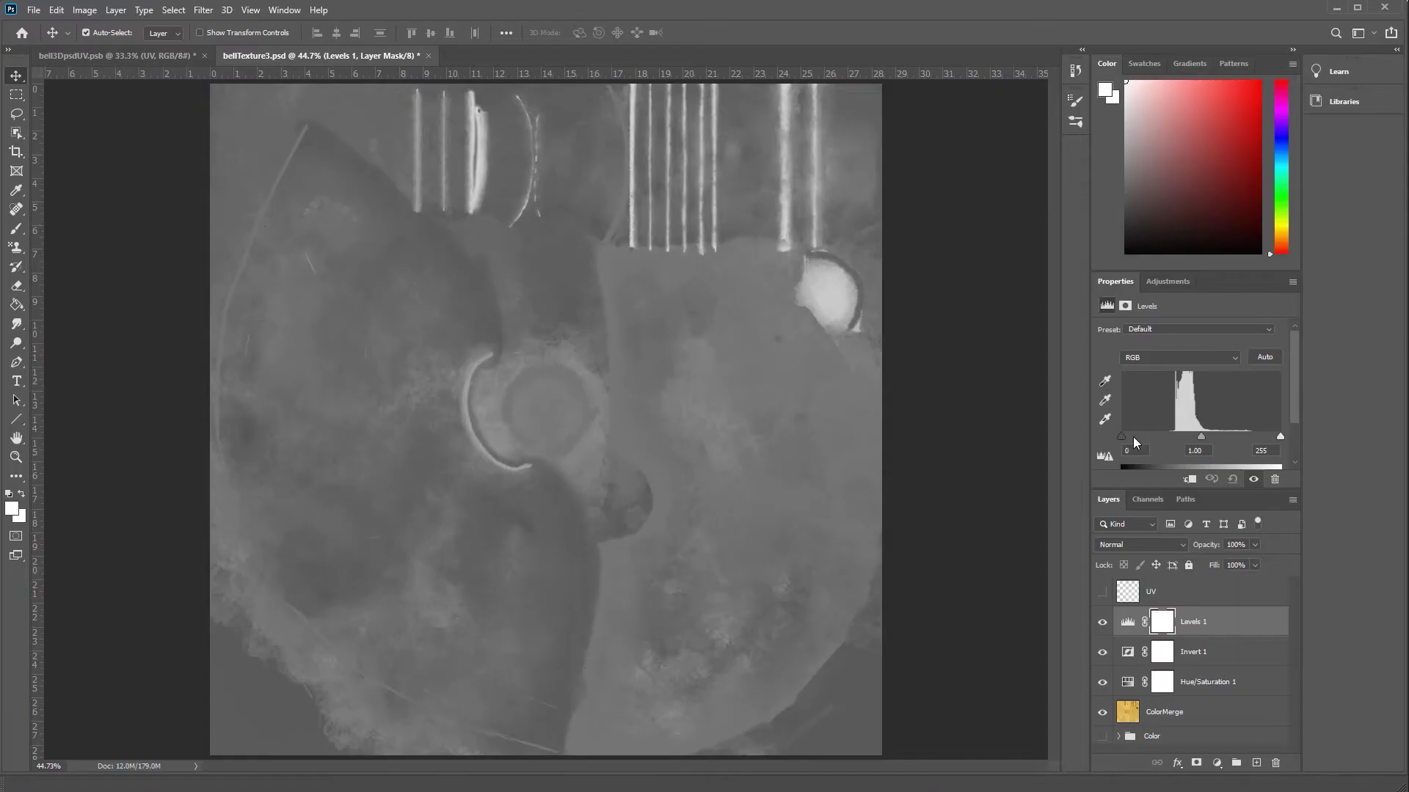
Set the roughness map's Levels black point to 88 and white point to 153
{"action": "left_click_drag", "start_coordinate": [1132, 437], "coordinate": [1177, 437]}
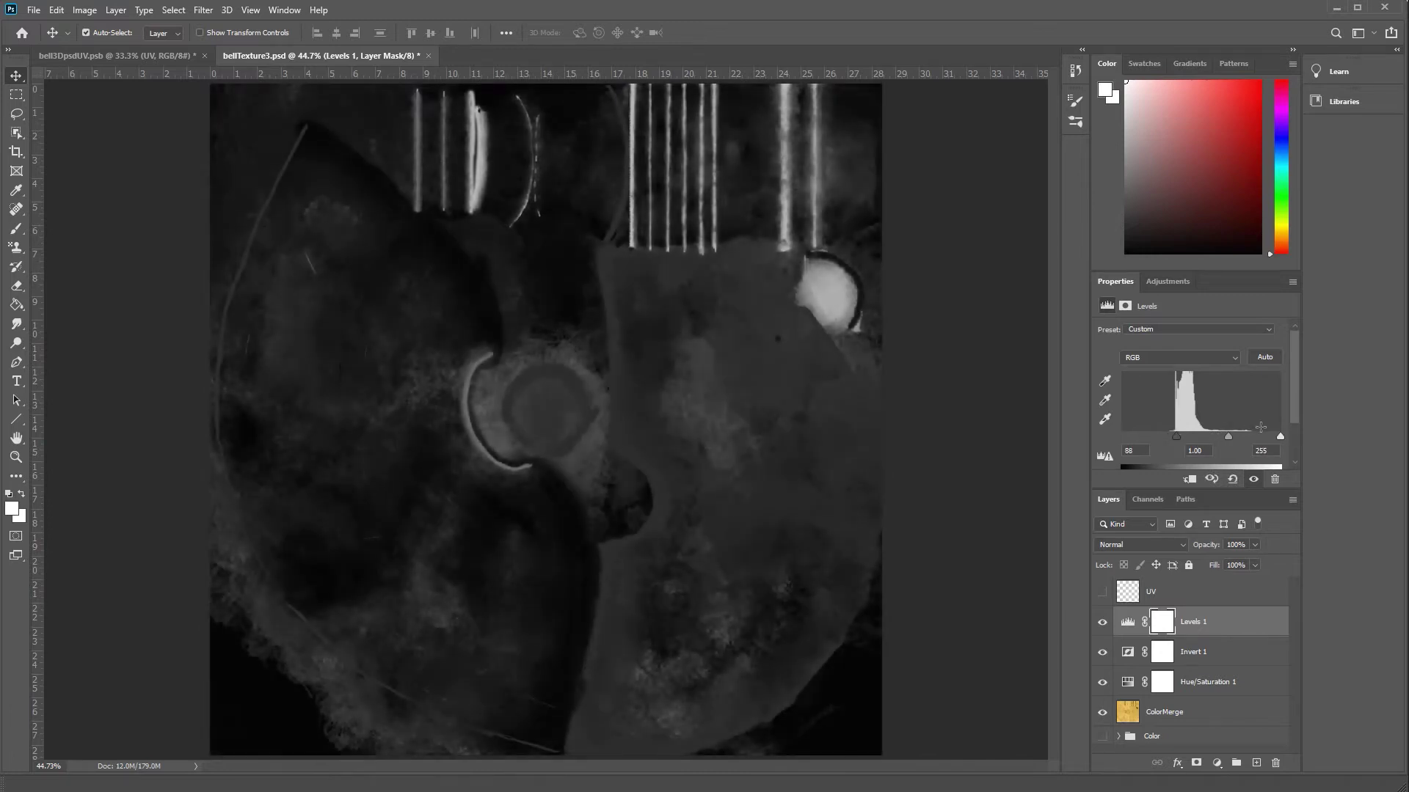
{"action": "left_click_drag", "start_coordinate": [1279, 437], "coordinate": [1204, 439]}
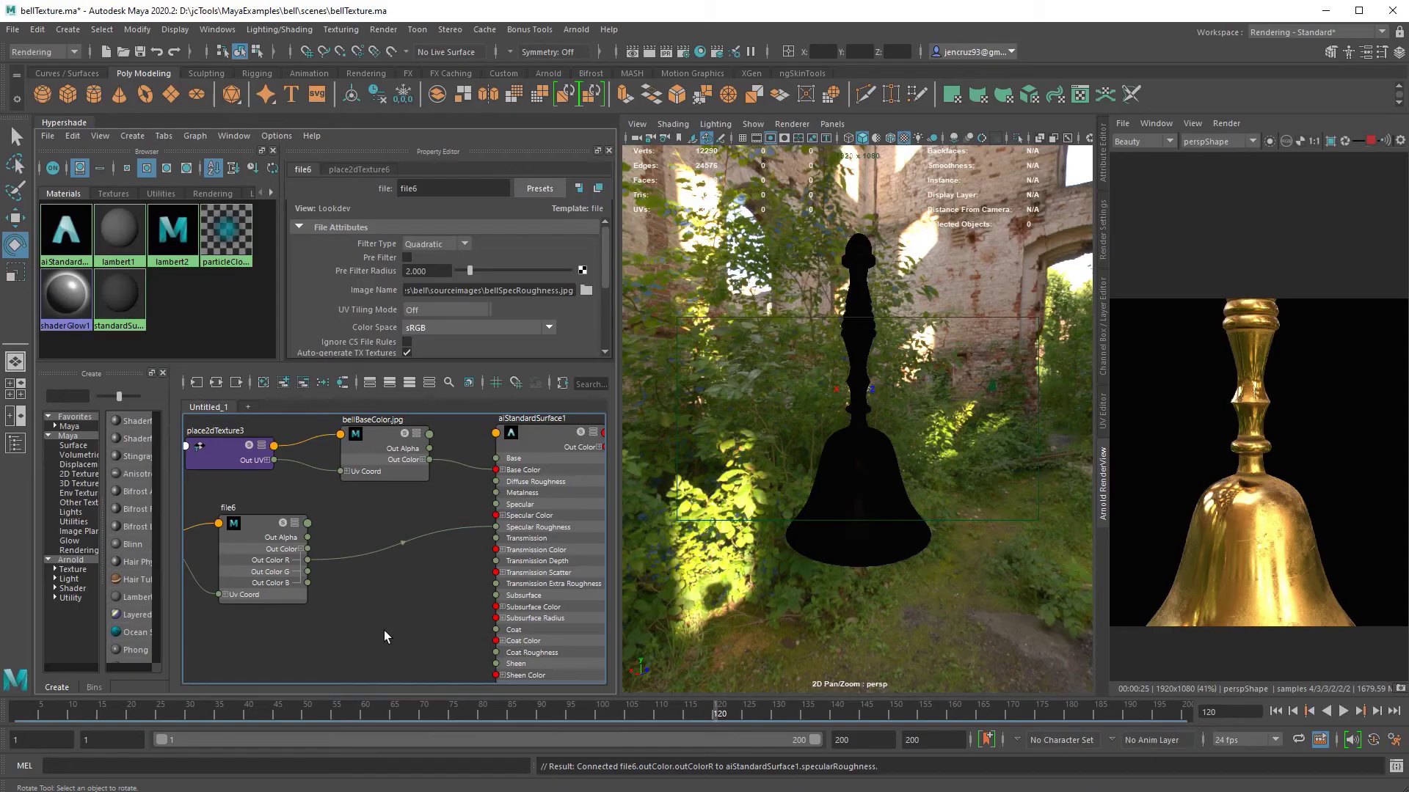
Create a multiplyDivide1 node via Tab quick-create and place it beside file6
{"action": "key", "text": "Tab"}
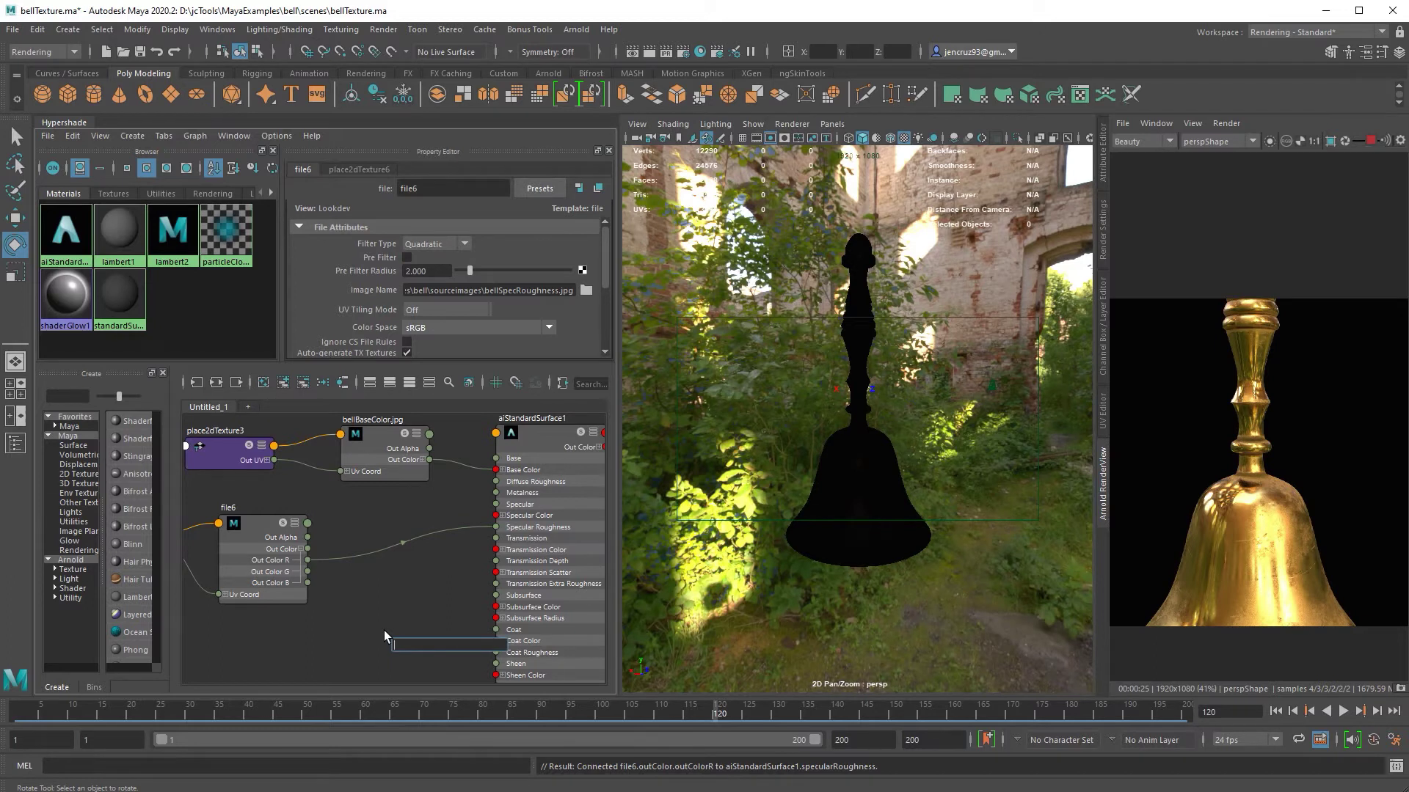
{"action": "type", "text": "aiStan"}
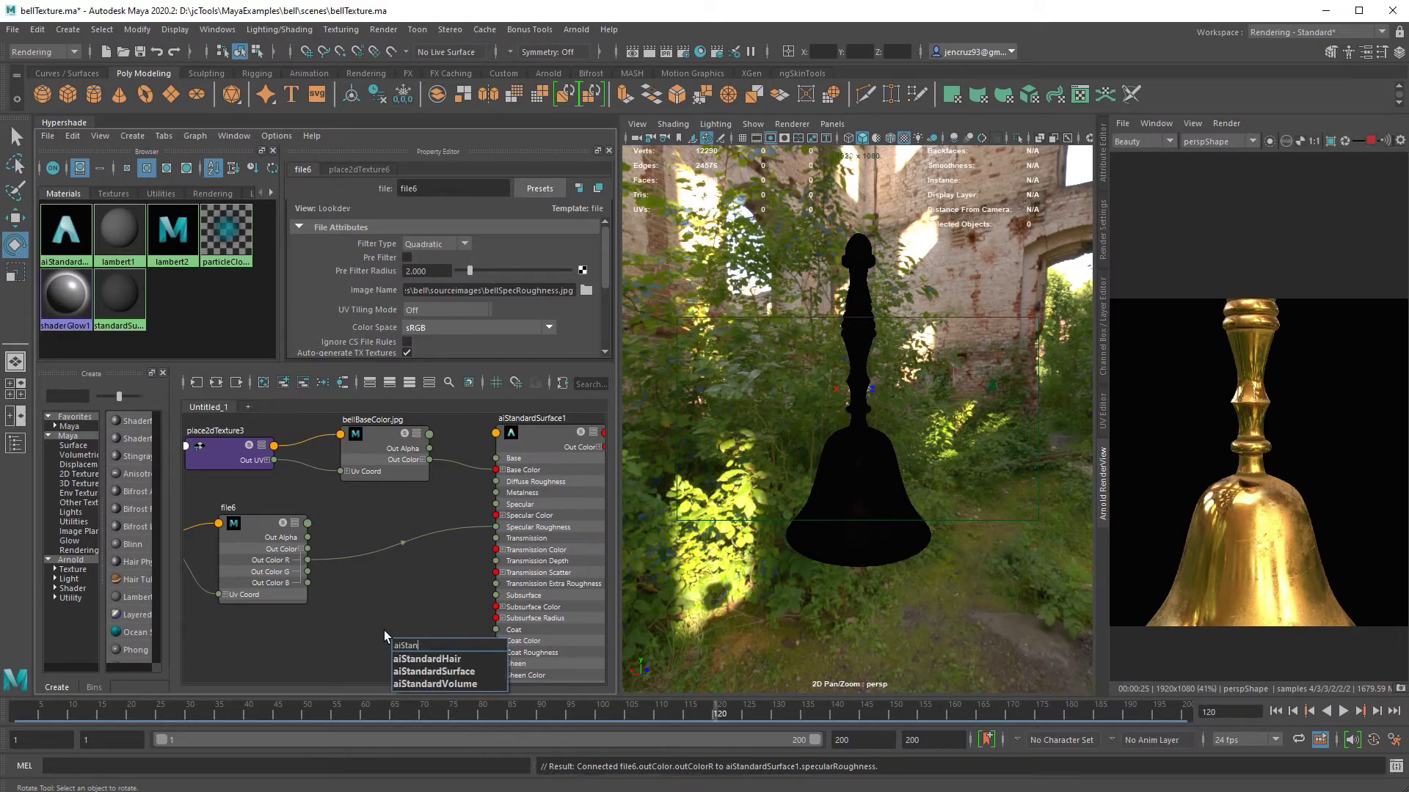
{"action": "key", "text": "BackSpace"}
{"action": "key", "text": "BackSpace"}
{"action": "key", "text": "BackSpace"}
{"action": "key", "text": "BackSpace"}
{"action": "key", "text": "BackSpace"}
{"action": "key", "text": "BackSpace"}
{"action": "type", "text": "multip"}
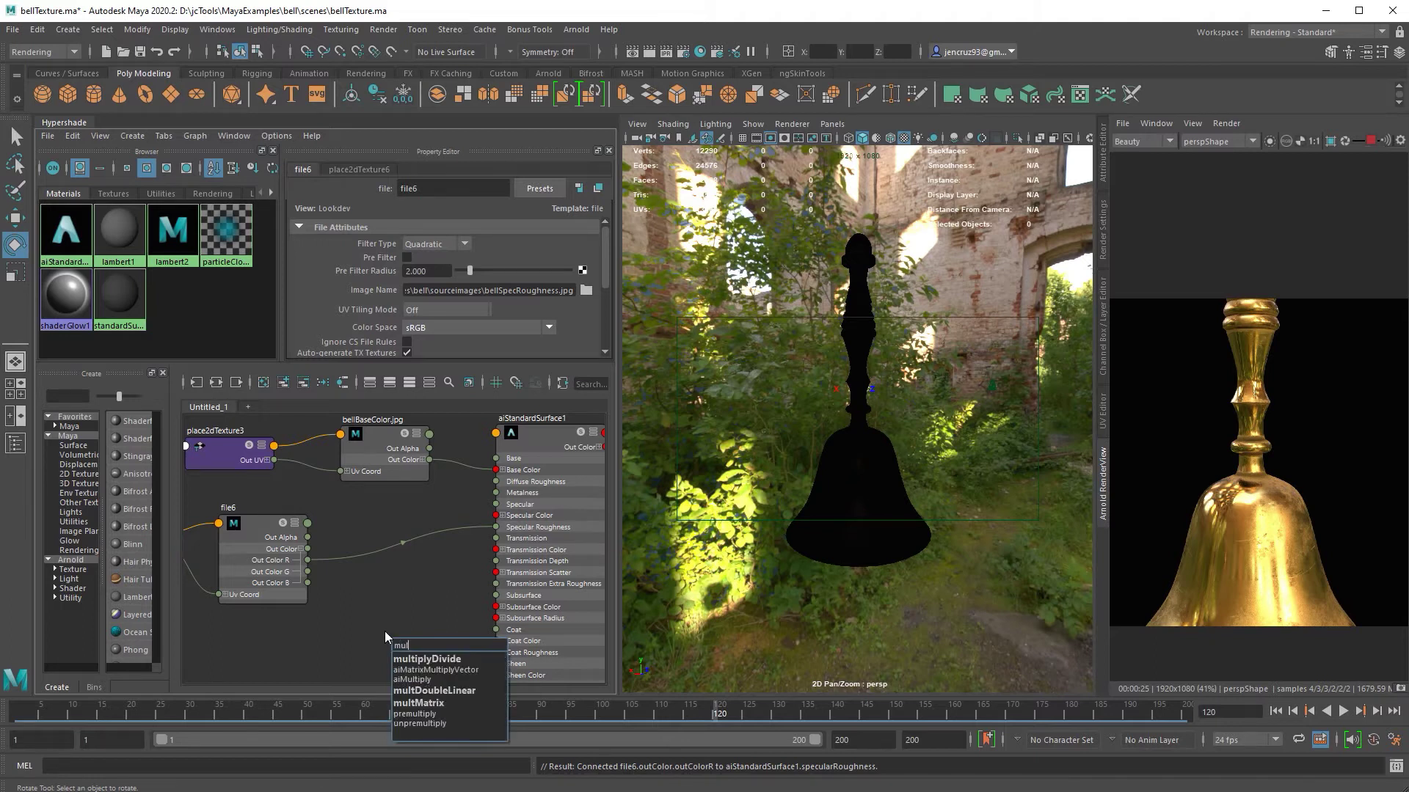
{"action": "left_click", "coordinate": [474, 657]}
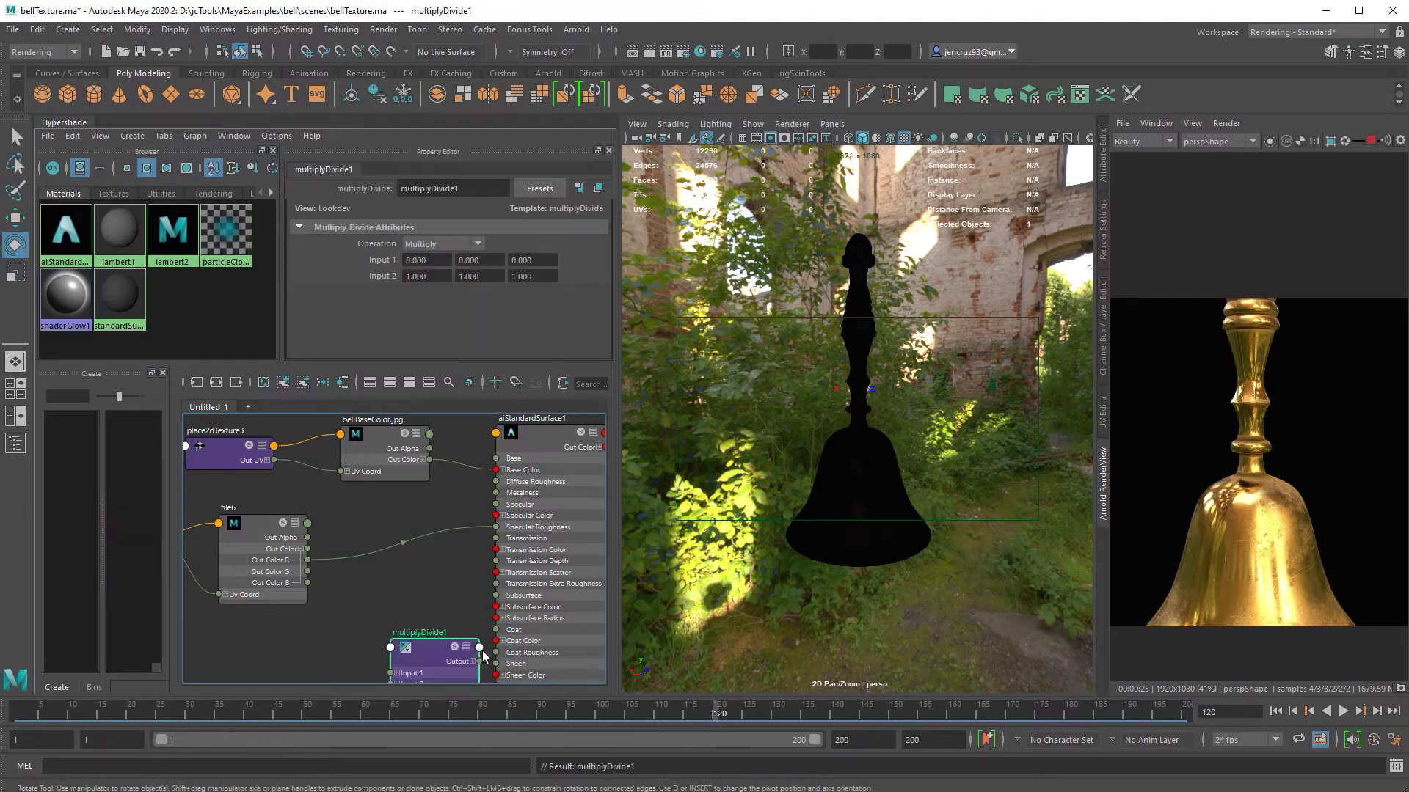
{"action": "left_click_drag", "start_coordinate": [433, 642], "coordinate": [411, 574]}
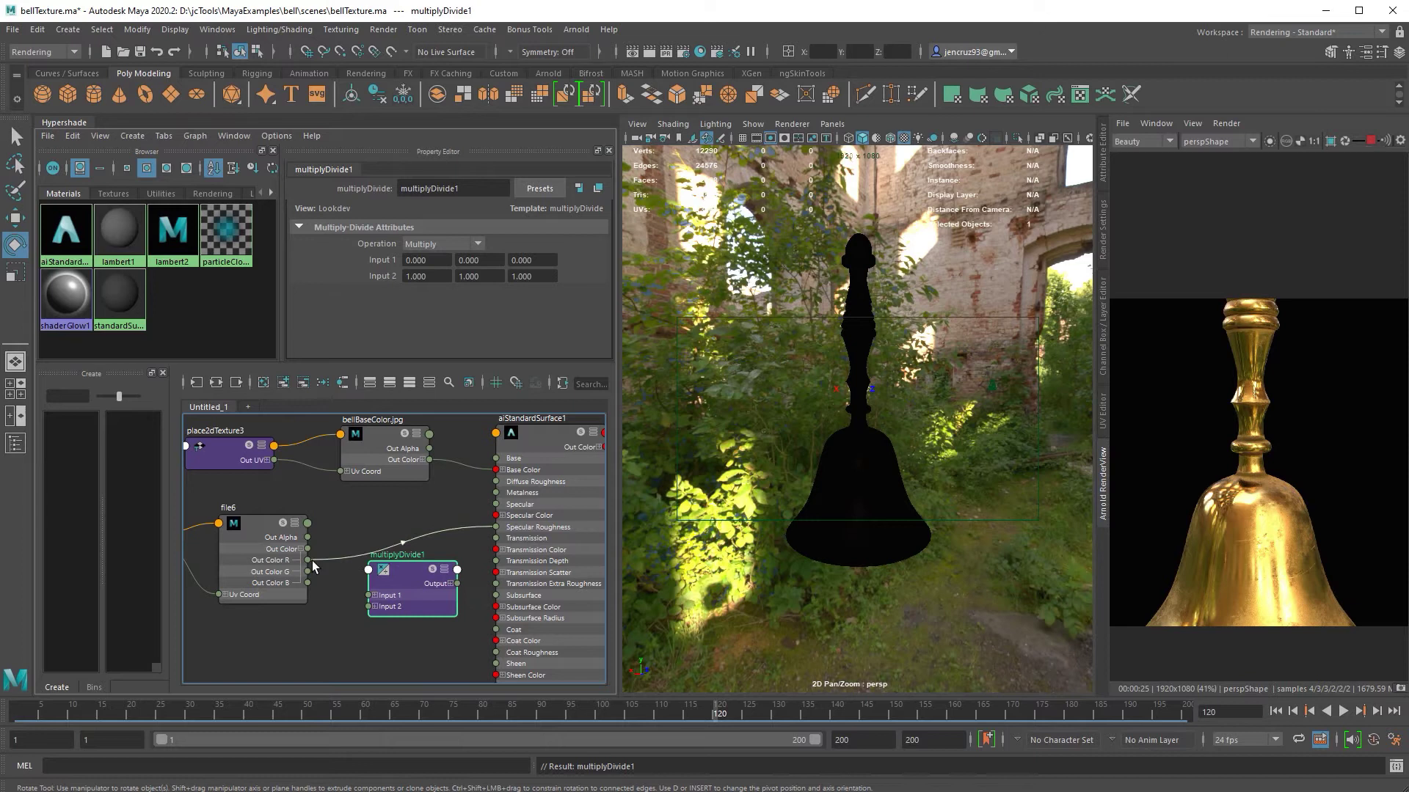
Connect file6's Out Color R to multiplyDivide1's Input 1X and show its attributes
{"action": "left_click", "coordinate": [374, 595]}
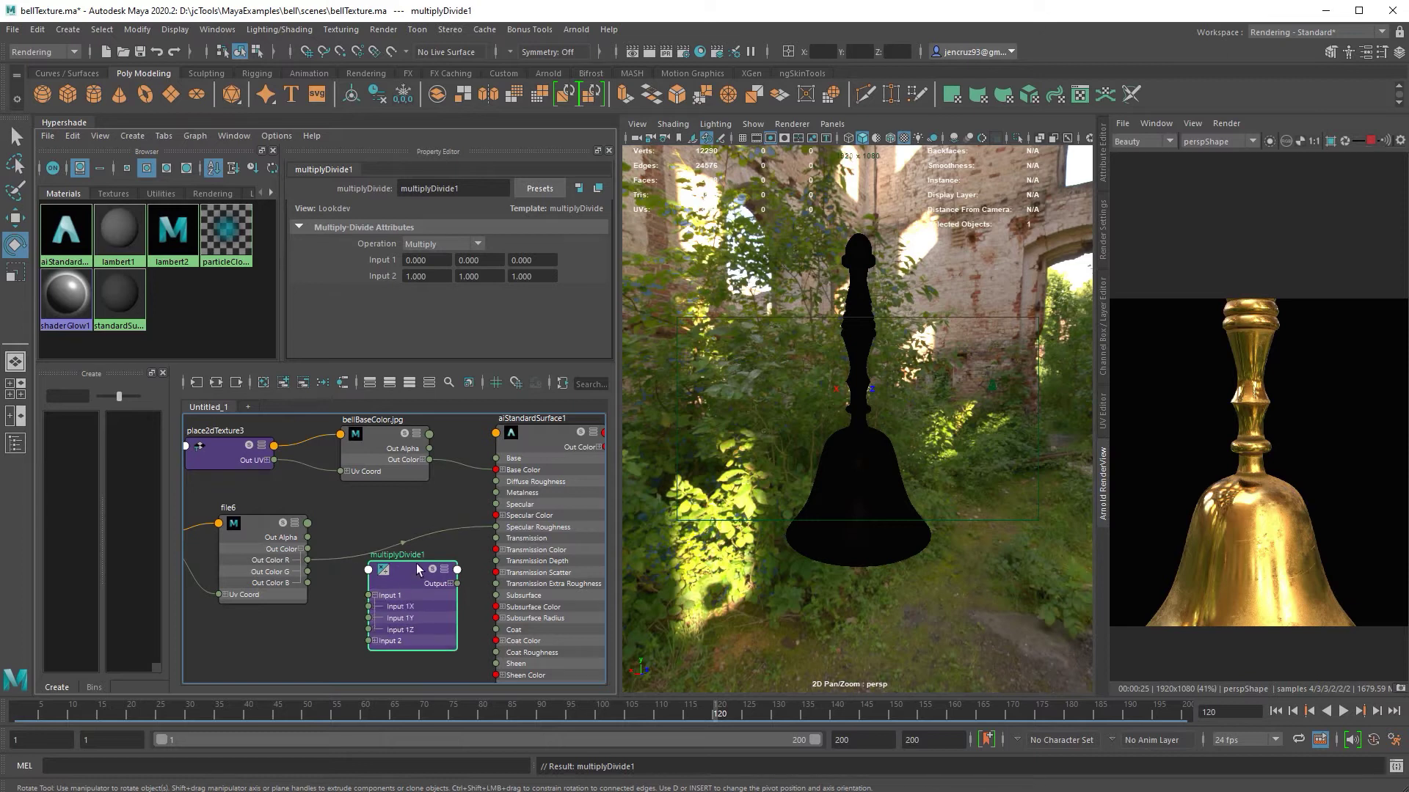
{"action": "left_click_drag", "start_coordinate": [307, 560], "coordinate": [318, 564]}
{"action": "left_click_drag", "start_coordinate": [351, 609], "coordinate": [416, 577]}
{"action": "left_click", "coordinate": [1103, 169]}
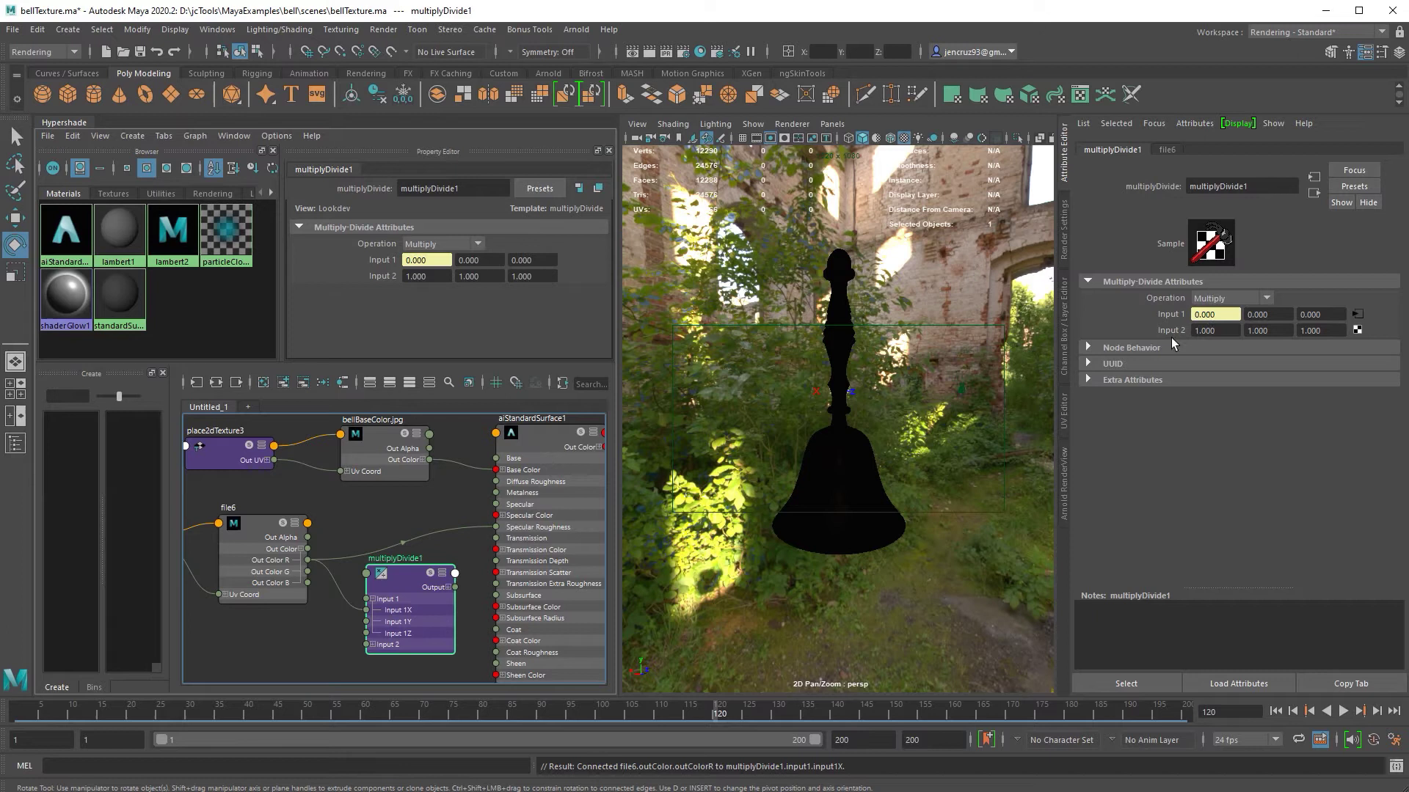
Set multiplyDivide1's Input 2X to 0.5, keeping Multiply as the operation
{"action": "left_click", "coordinate": [1192, 330]}
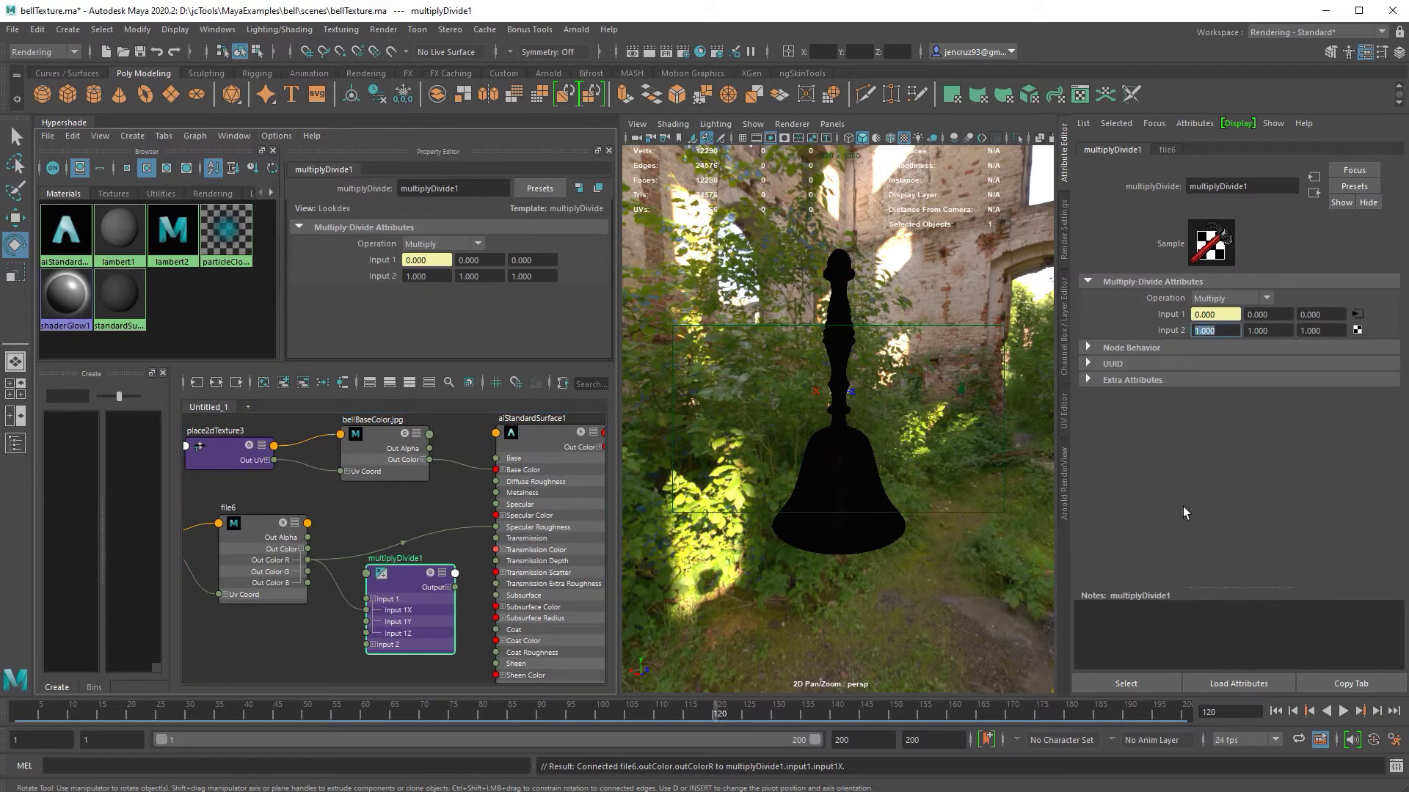
{"action": "left_click", "coordinate": [1218, 330]}
{"action": "left_click", "coordinate": [1267, 295]}
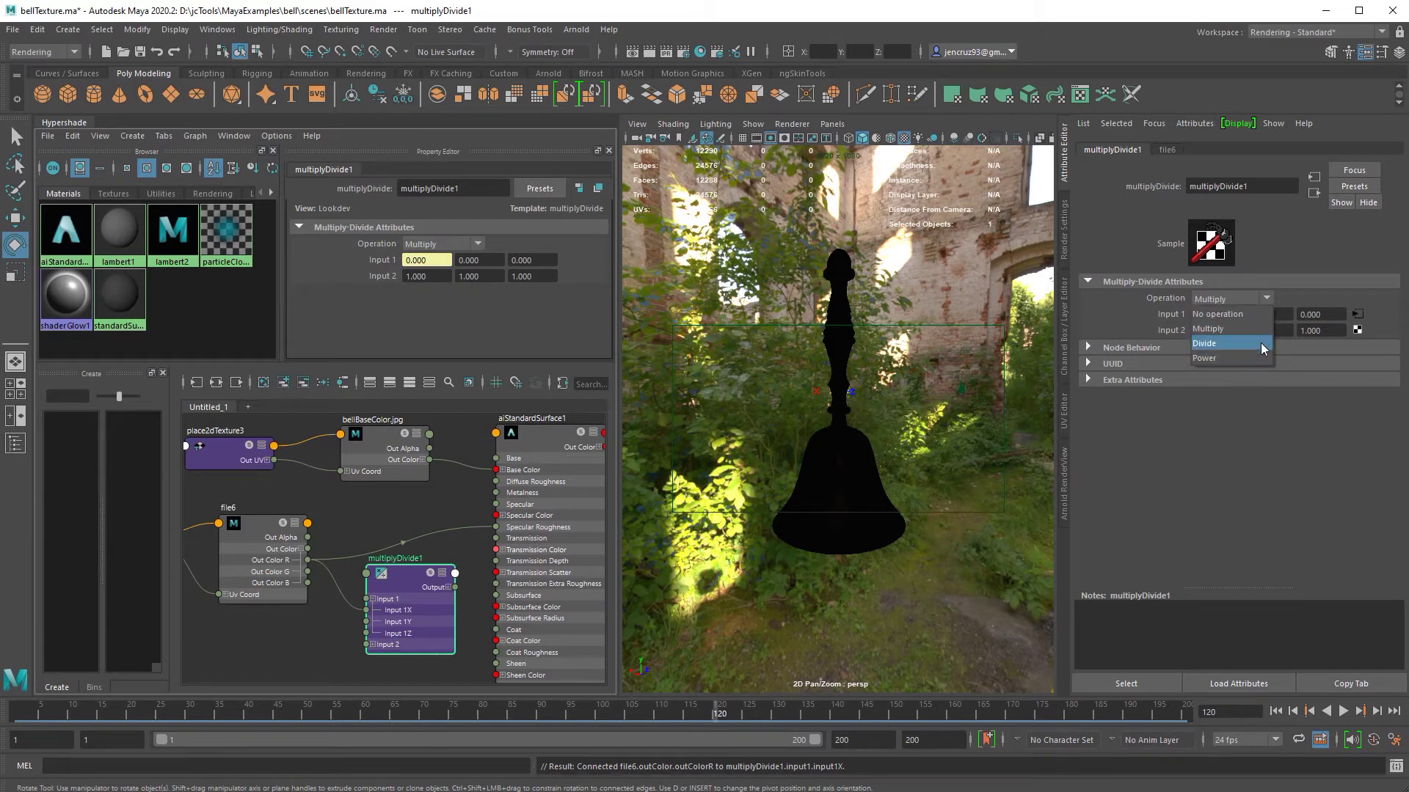
{"action": "left_click", "coordinate": [1263, 327]}
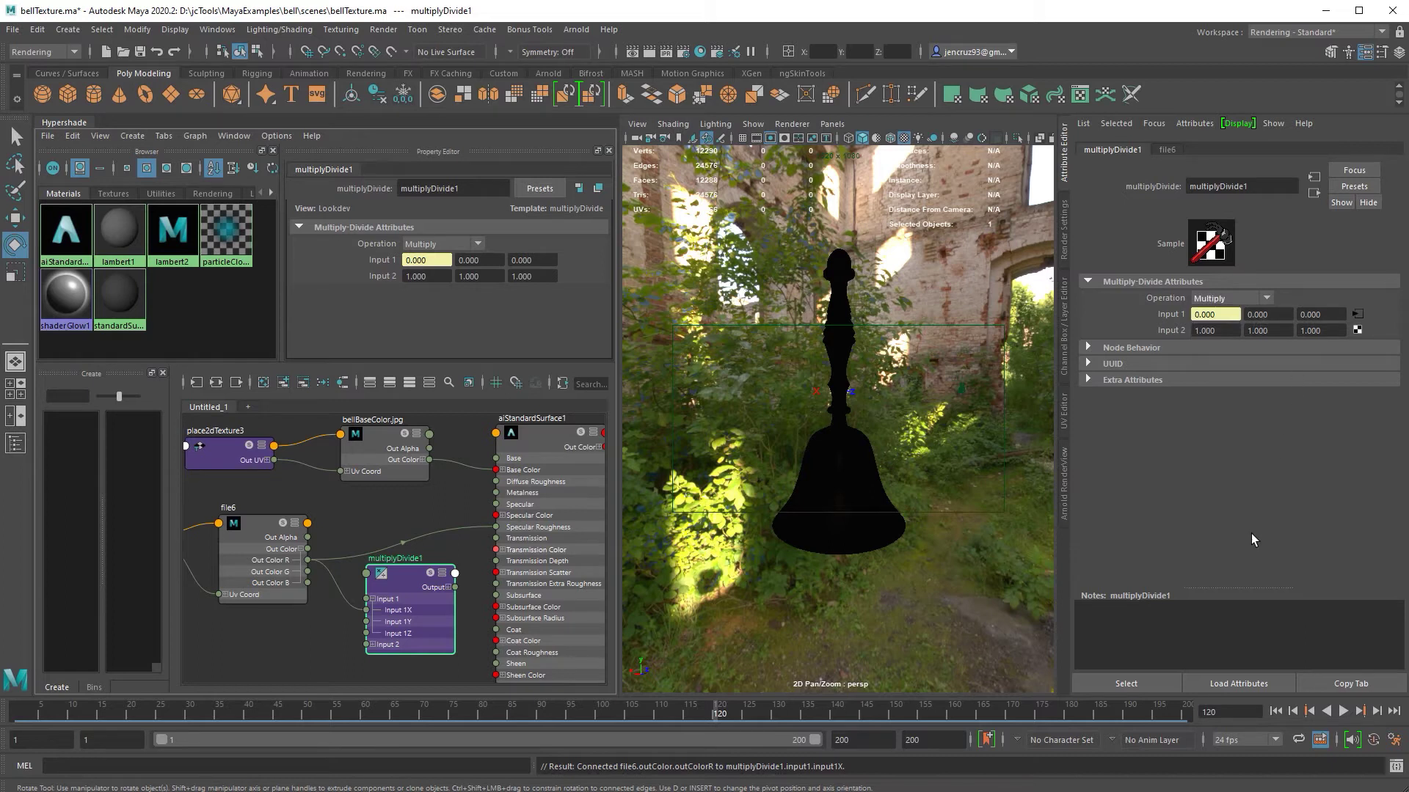
Connect multiplyDivide1 Output X to Specular Roughness and re-render the bell in Arnold
{"action": "left_click", "coordinate": [449, 587]}
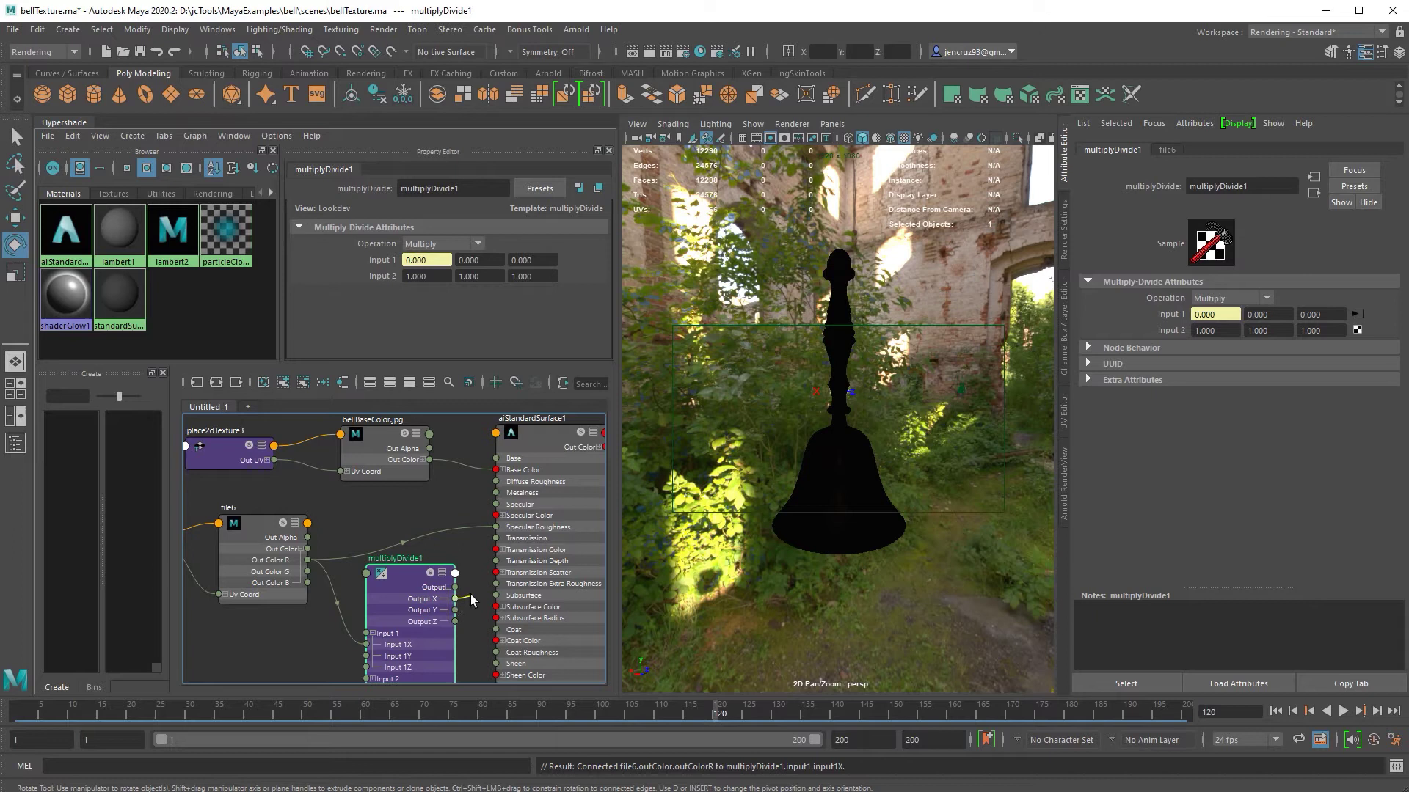
{"action": "left_click_drag", "start_coordinate": [470, 599], "coordinate": [497, 528]}
{"action": "left_click_drag", "start_coordinate": [417, 570], "coordinate": [412, 518]}
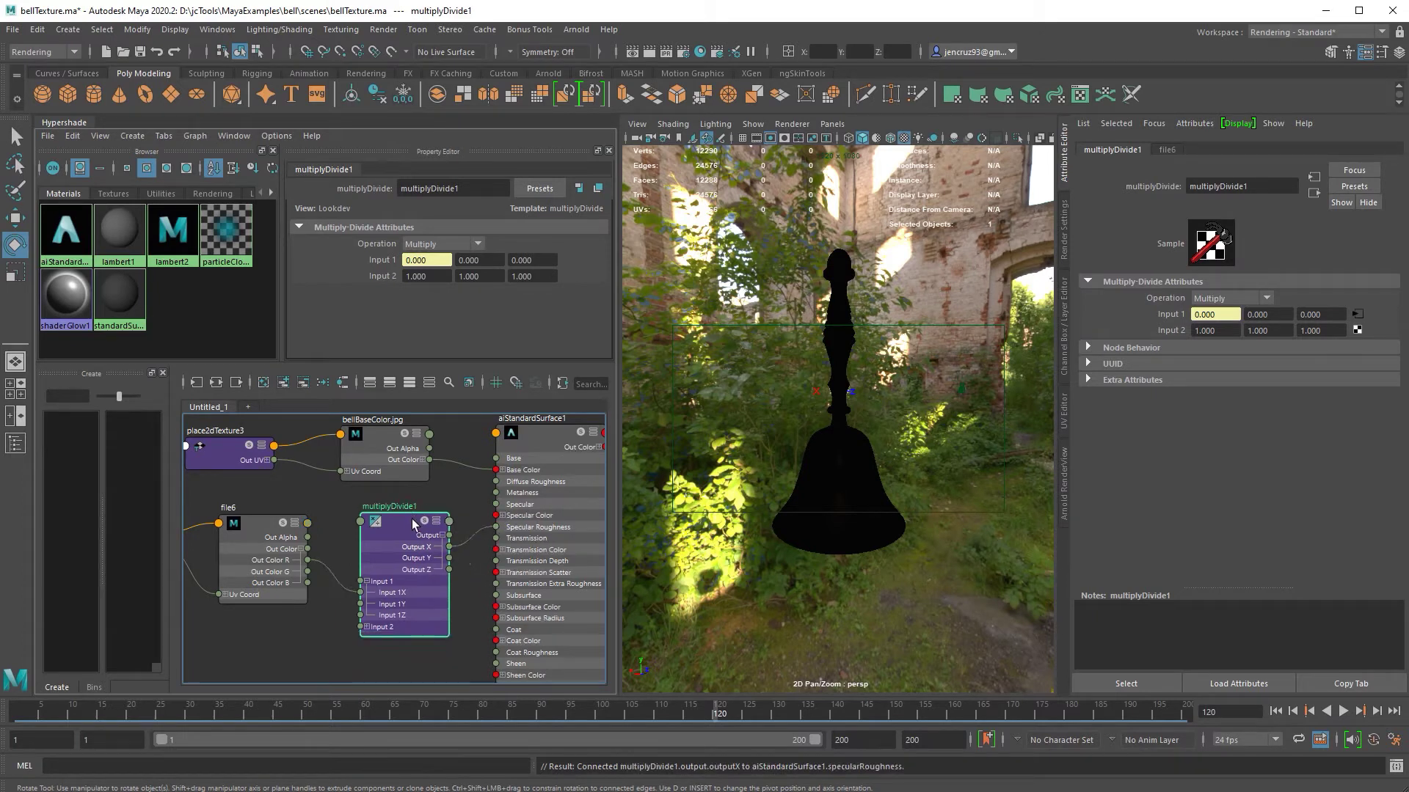
{"action": "left_click", "coordinate": [1064, 485]}
{"action": "left_click", "coordinate": [1371, 141]}
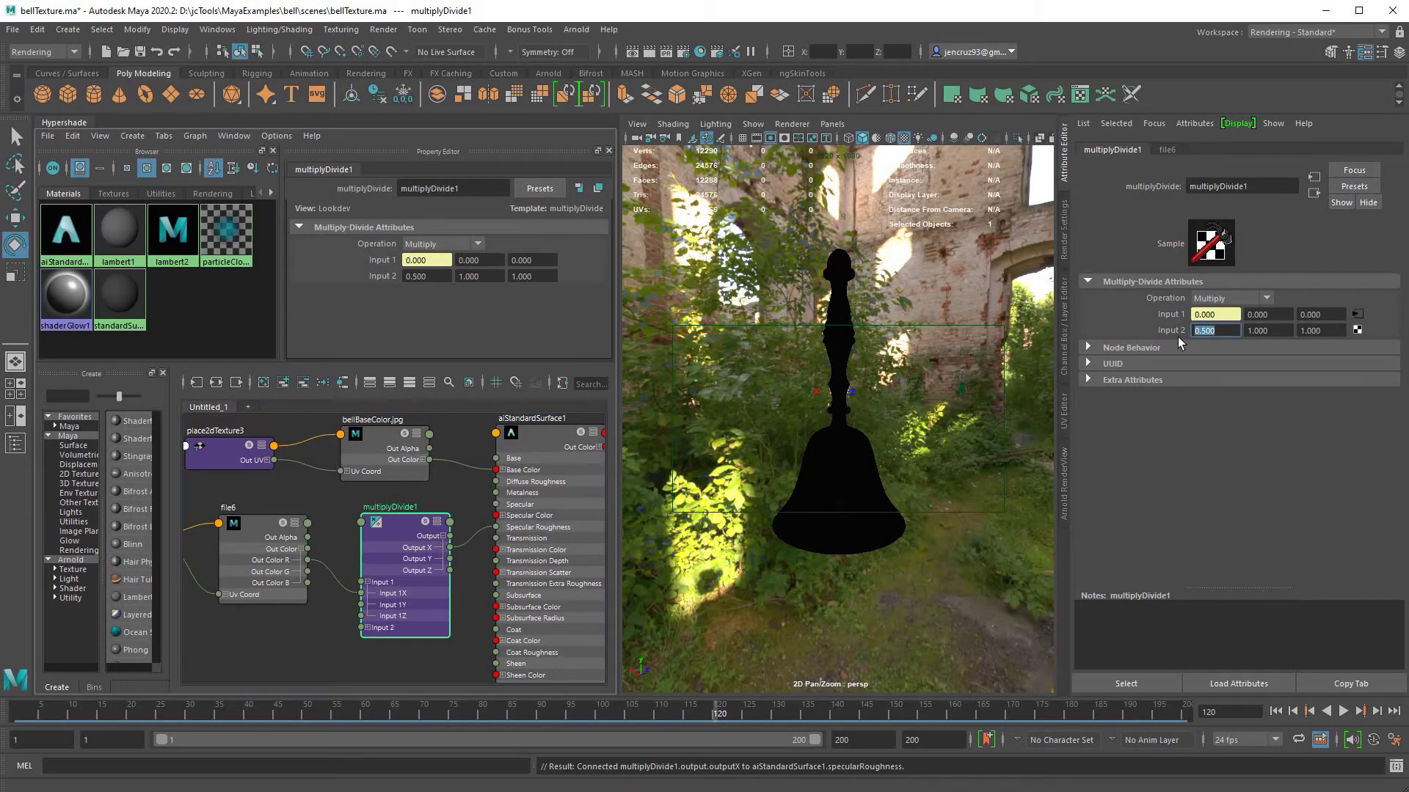
Change multiplyDivide1's Input 2X to 2 and view the rougher, duller gold render
{"action": "type", "text": "2"}
{"action": "key", "text": "Return"}
{"action": "left_click", "coordinate": [1065, 490]}
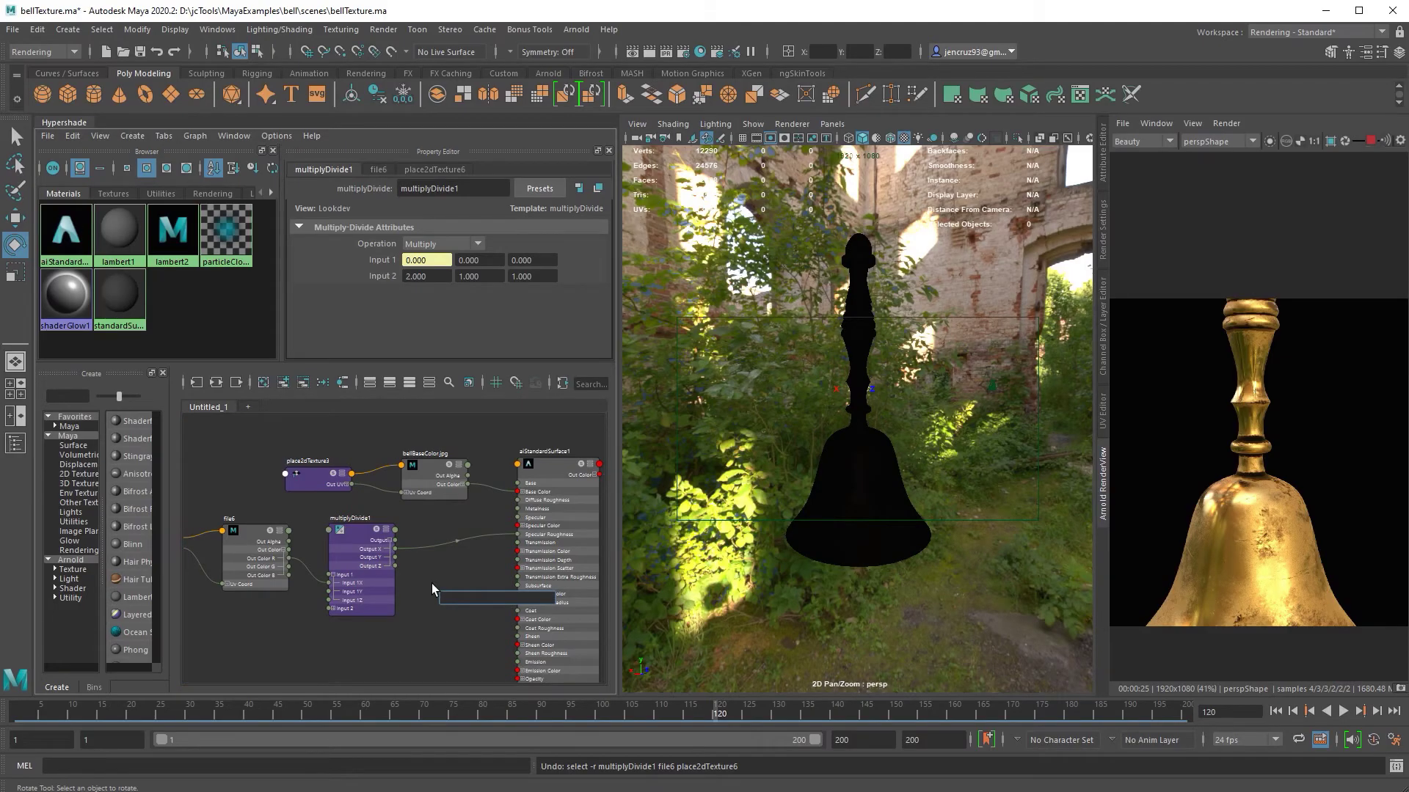
Create a clamp1 node with Min 0.2 and Max 1.0
{"action": "type", "text": "clamp"}
{"action": "key", "text": "Return"}
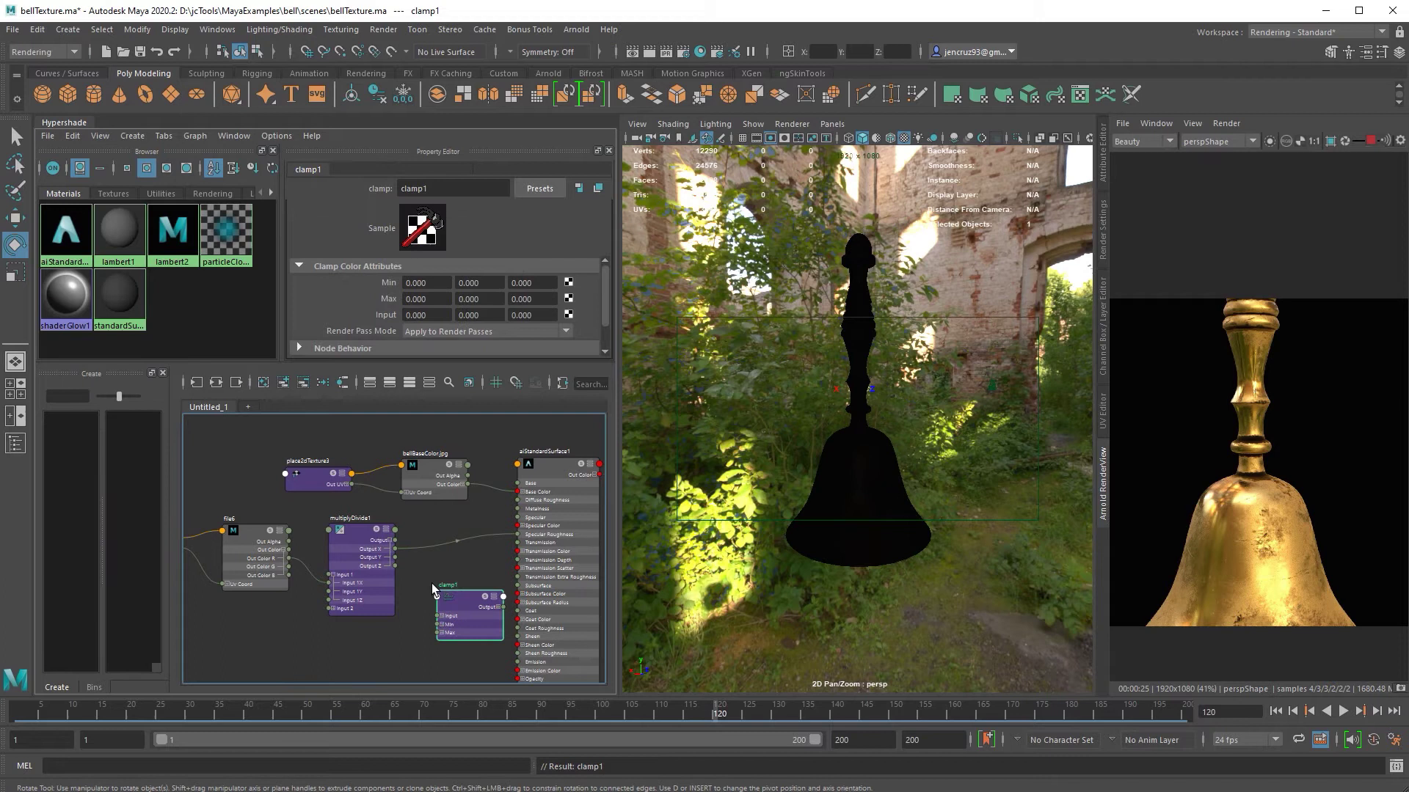
{"action": "key", "text": "ctrl+a"}
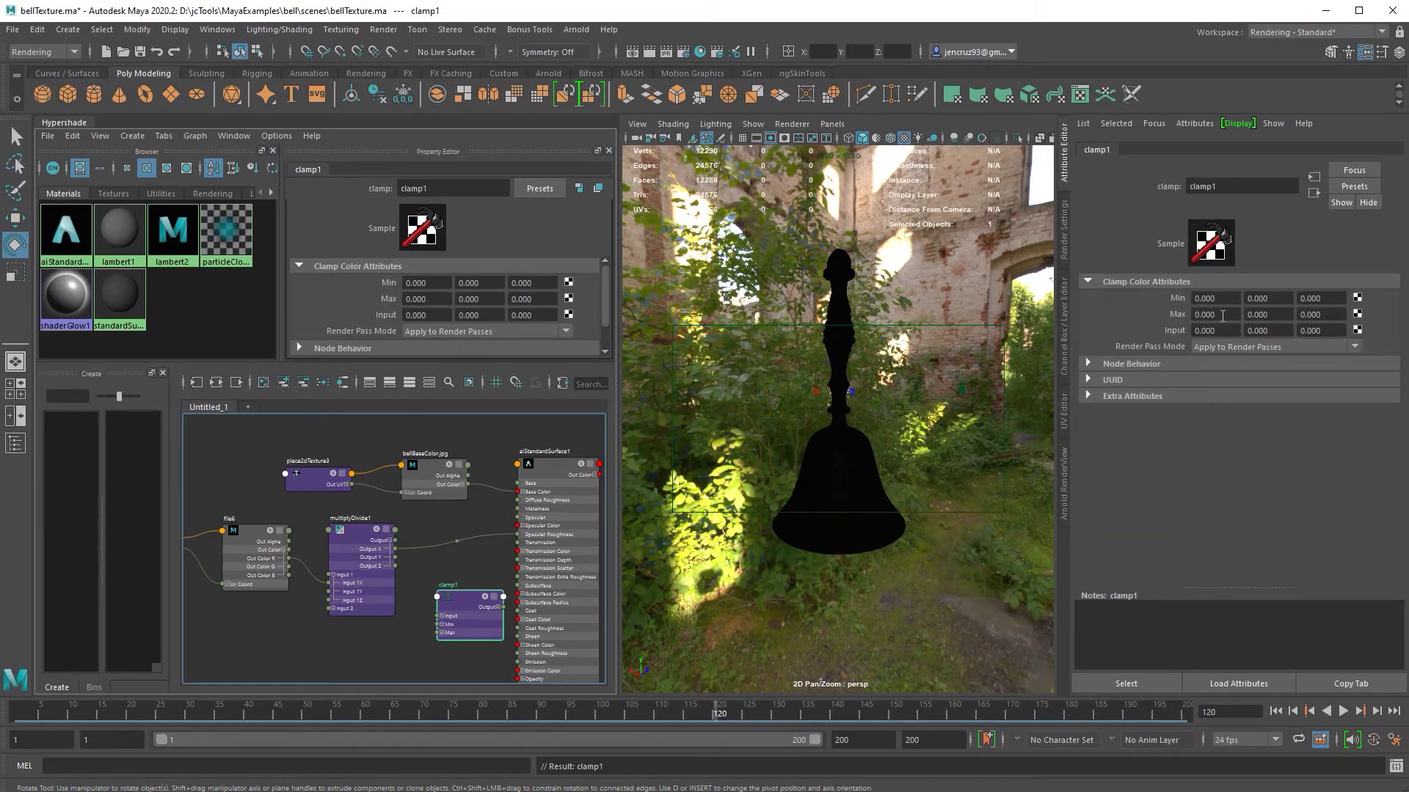
{"action": "left_click_drag", "start_coordinate": [1222, 314], "coordinate": [1168, 300]}
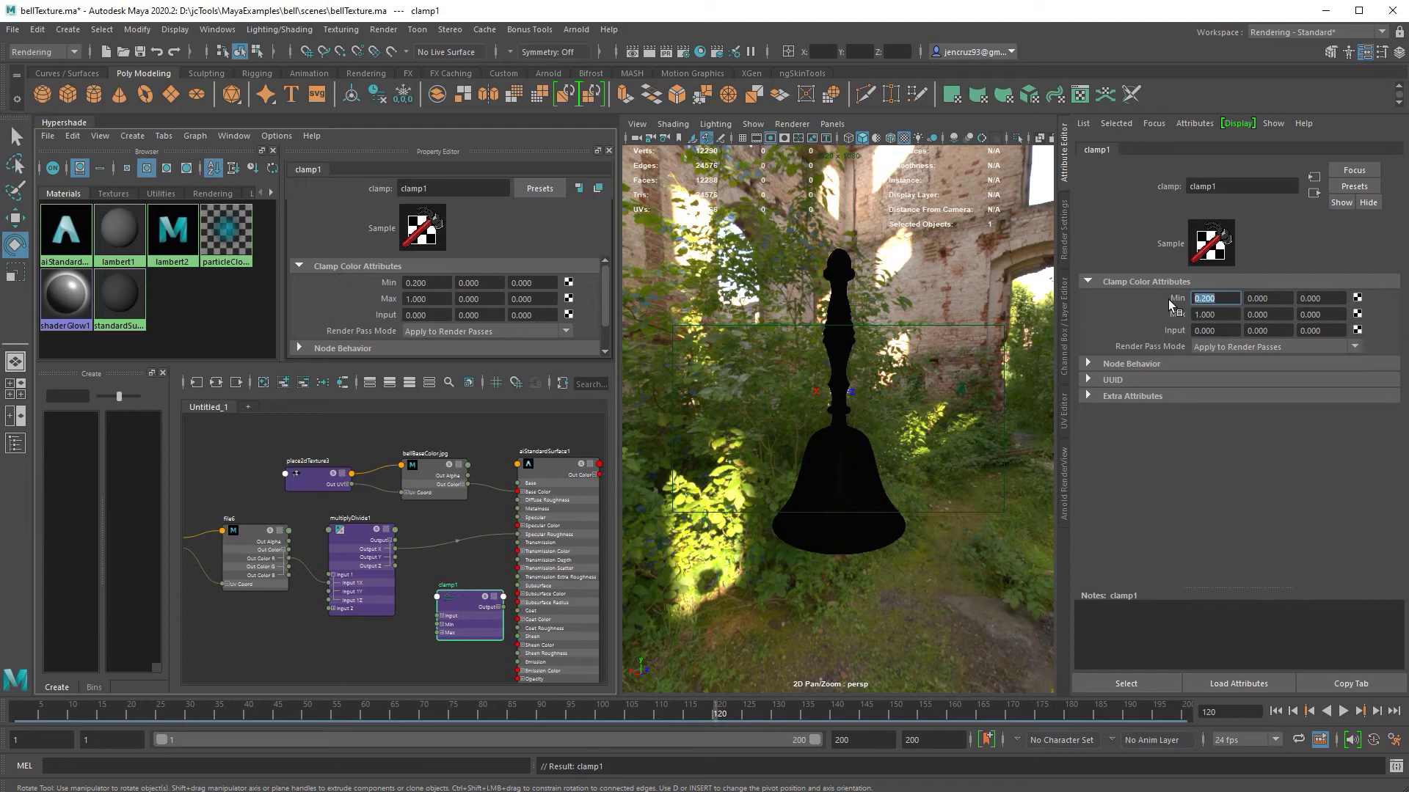
{"action": "left_click_drag", "start_coordinate": [443, 620], "coordinate": [457, 571]}
{"action": "left_click", "coordinate": [437, 585]}
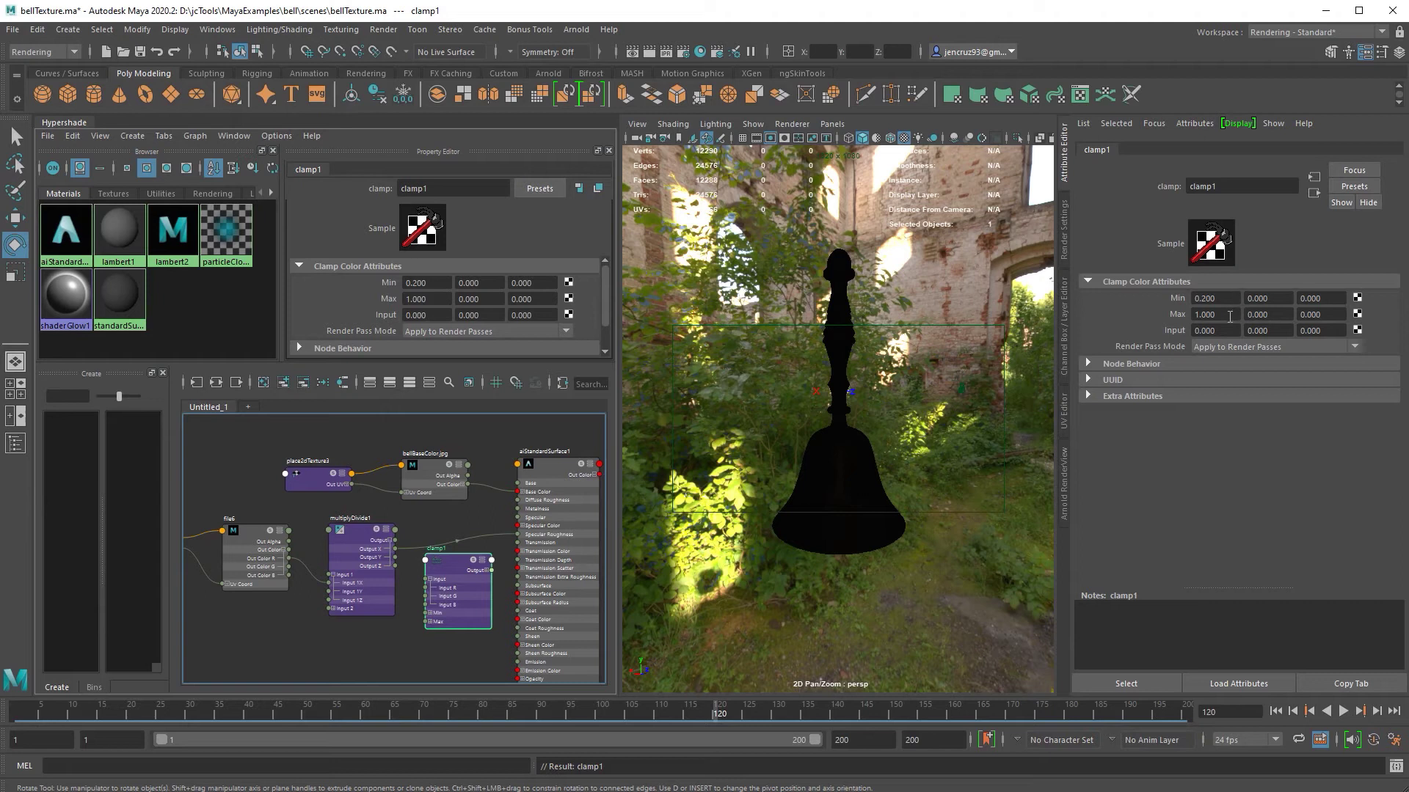
{"action": "left_click", "coordinate": [1235, 298]}
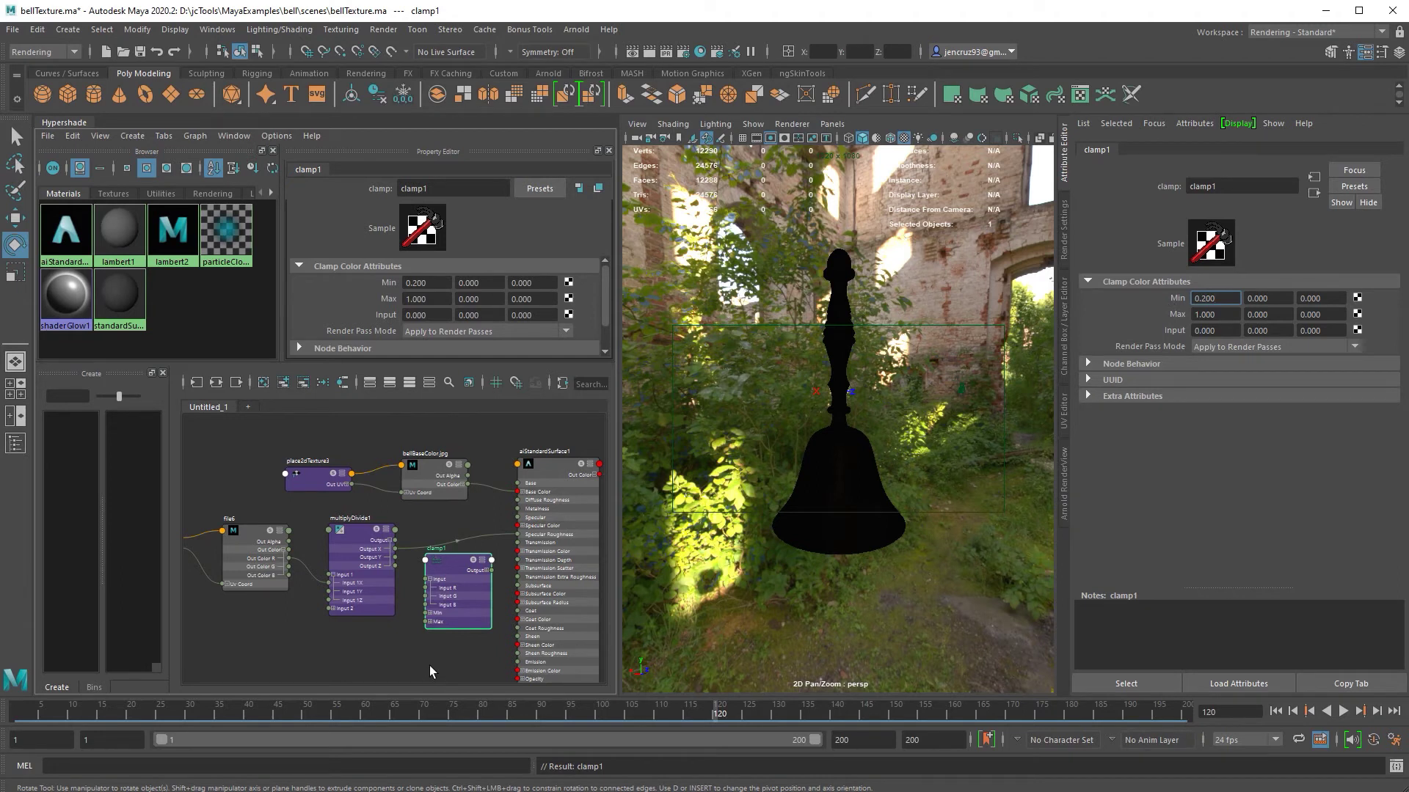
Connect multiplyDivide1's Output X to clamp1's Input R
{"action": "left_click", "coordinate": [446, 648]}
{"action": "left_click", "coordinate": [460, 561]}
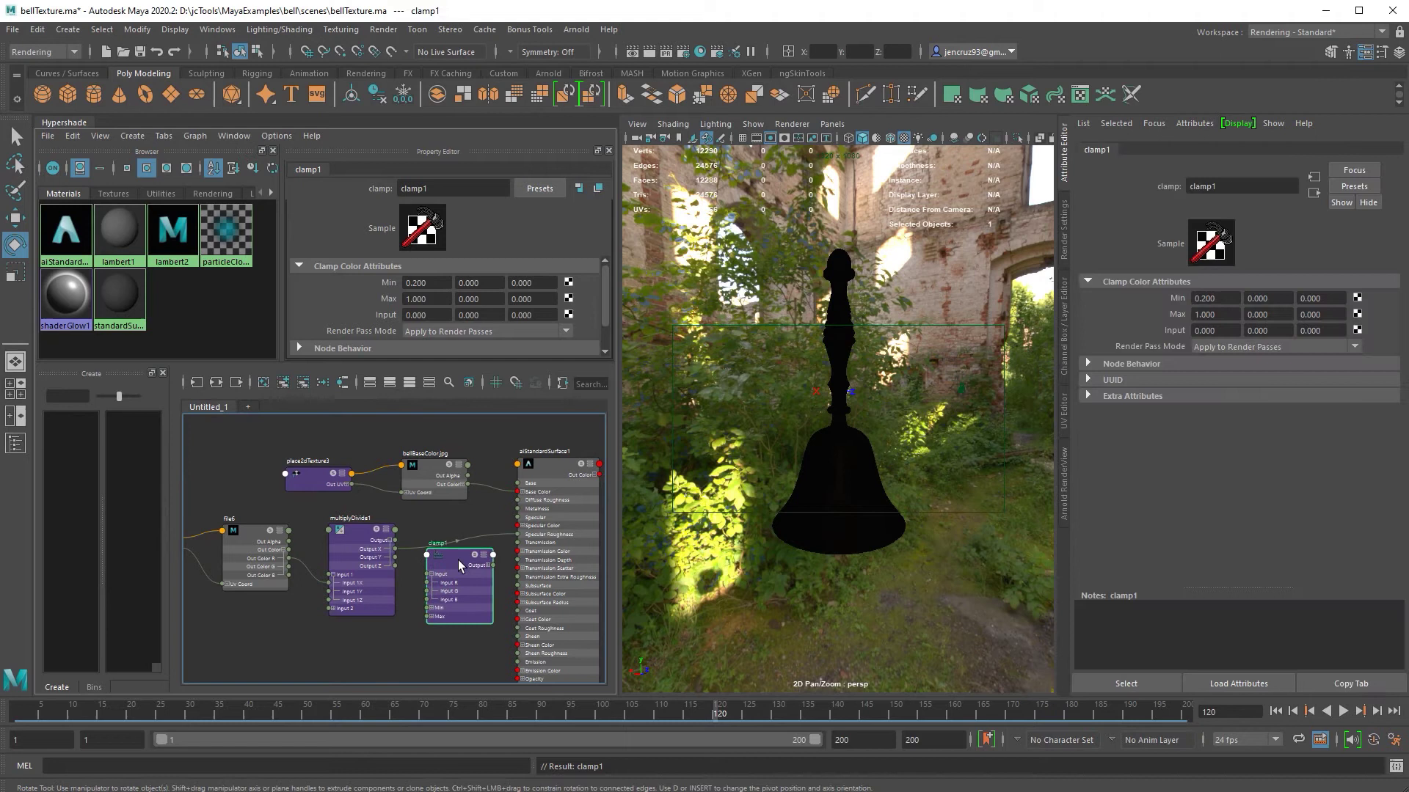
{"action": "left_click_drag", "start_coordinate": [408, 567], "coordinate": [453, 558]}
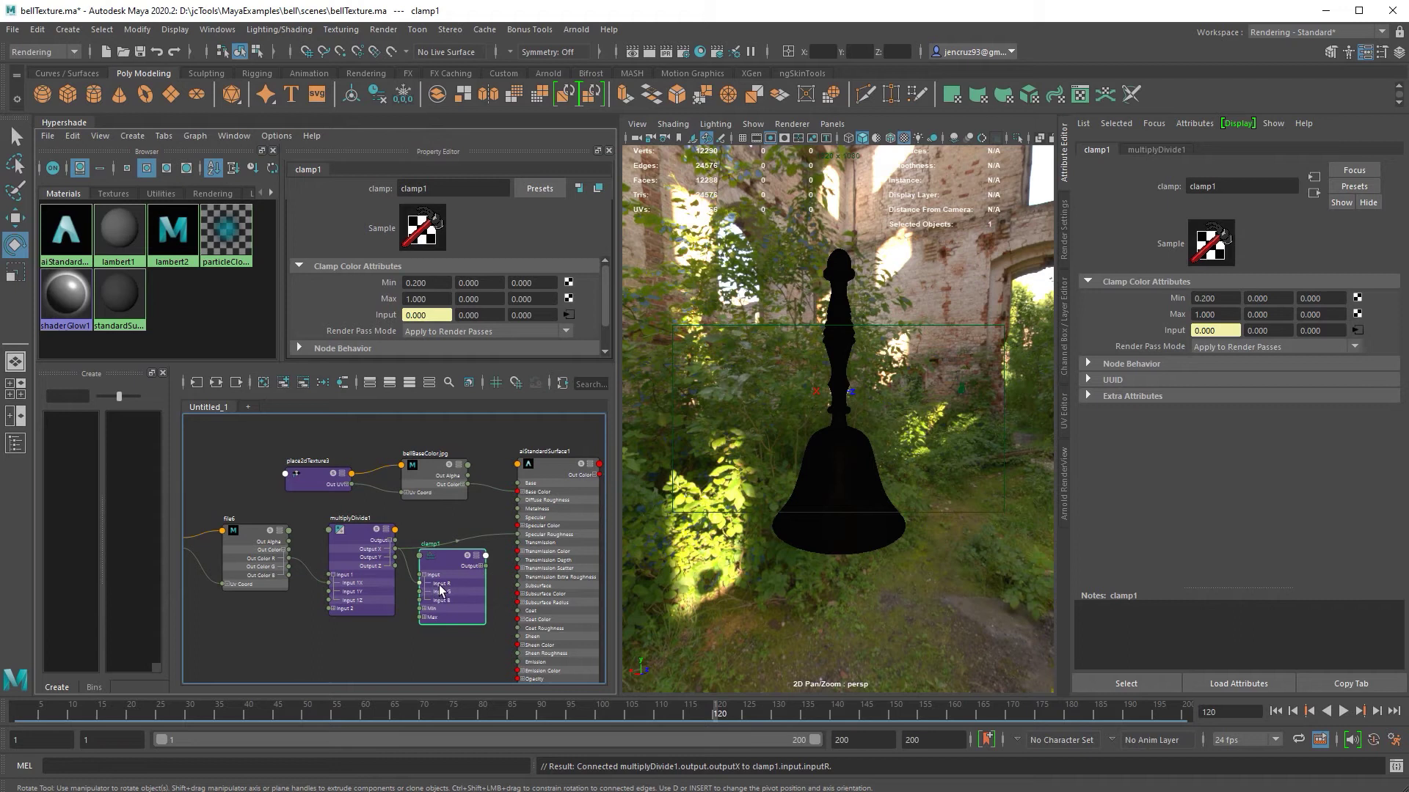
Route clamp1's Output R into aiStandardSurface1's Specular Roughness and view the Arnold render
{"action": "left_click", "coordinate": [482, 565]}
{"action": "left_click_drag", "start_coordinate": [485, 575], "coordinate": [457, 536]}
{"action": "left_click", "coordinate": [1063, 517]}
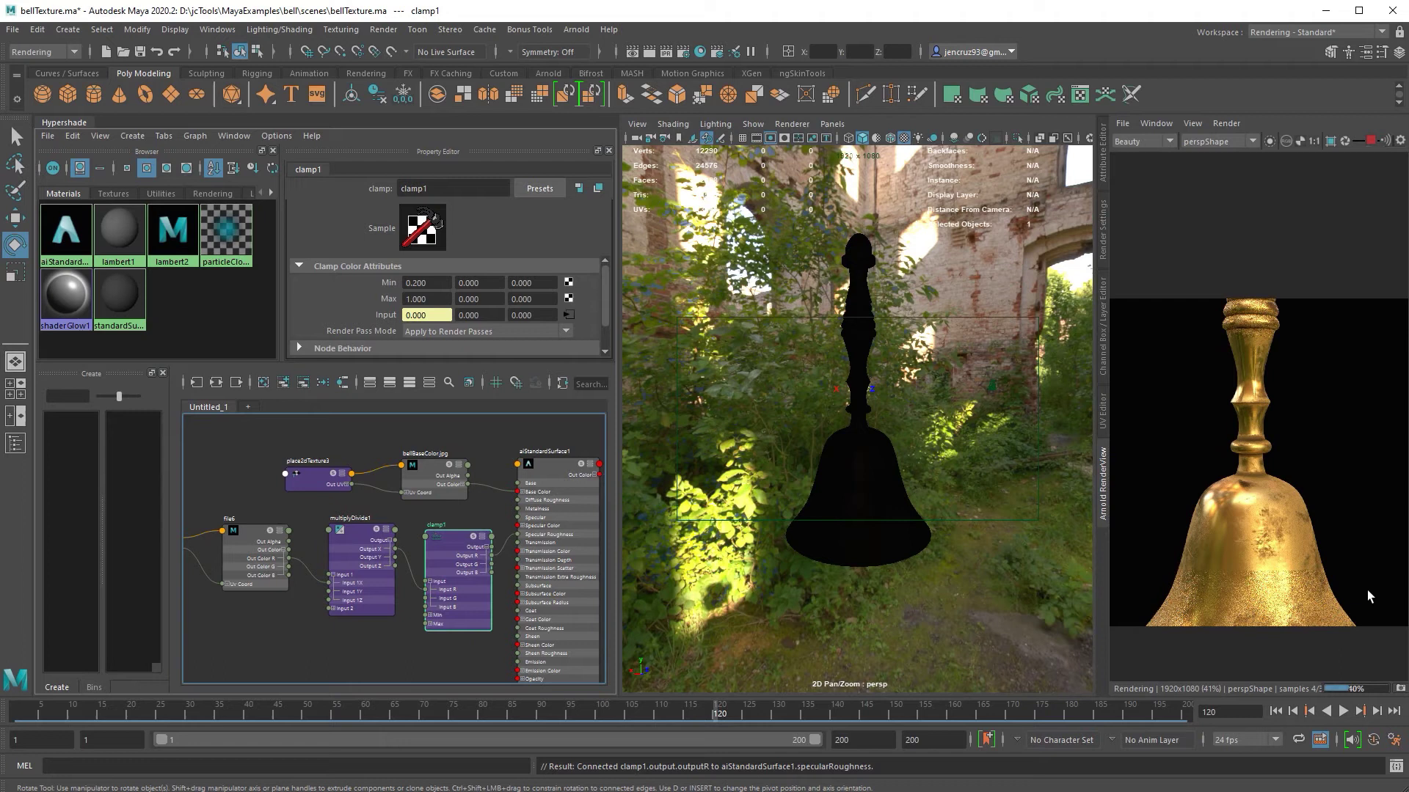
Change multiplyDivide1's Input 2X from 2.0 to 1.5 and refresh the Arnold render
{"action": "left_click_drag", "start_coordinate": [359, 530], "coordinate": [346, 533]}
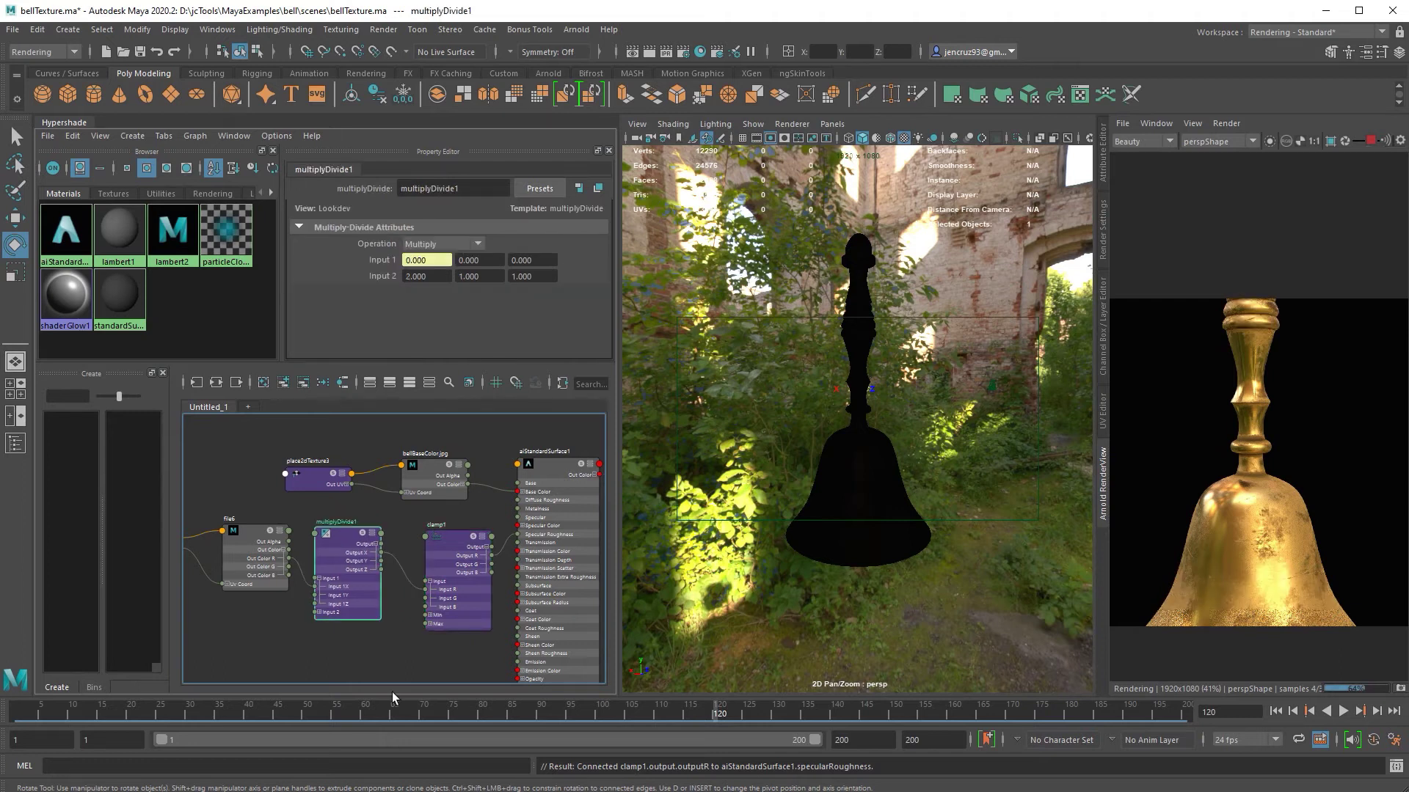
{"action": "left_click", "coordinate": [456, 670]}
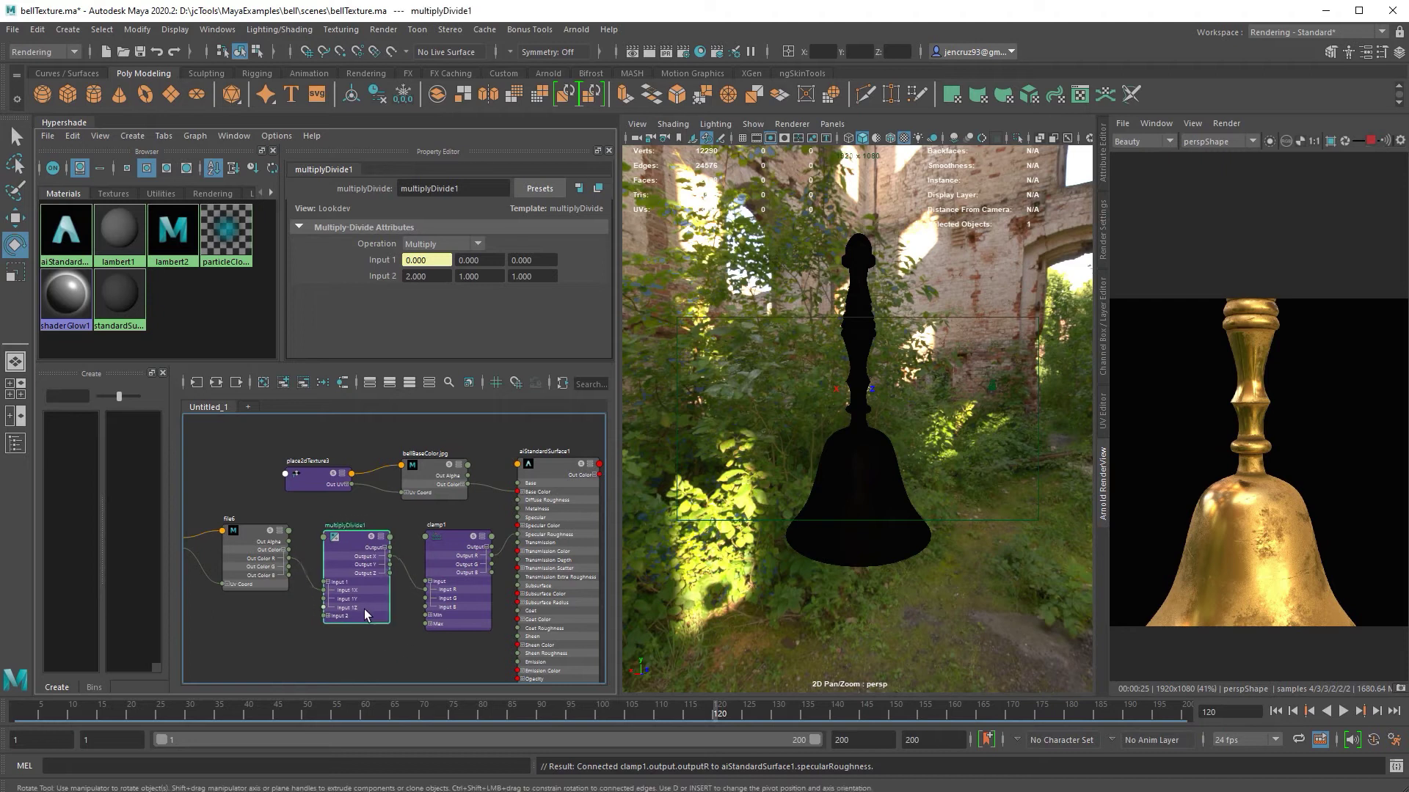
{"action": "left_click_drag", "start_coordinate": [364, 609], "coordinate": [374, 609]}
{"action": "left_click", "coordinate": [1103, 158]}
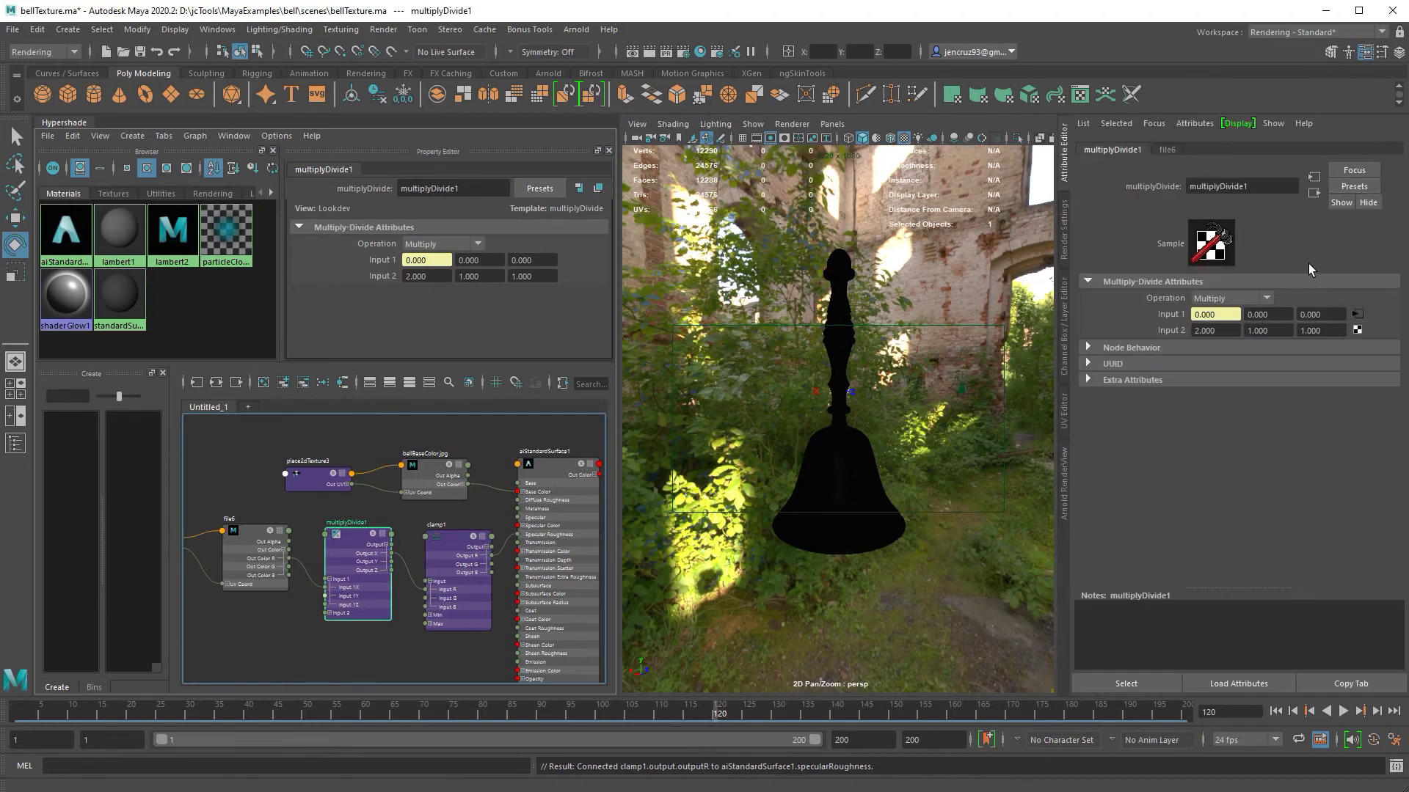
{"action": "left_click", "coordinate": [1203, 330]}
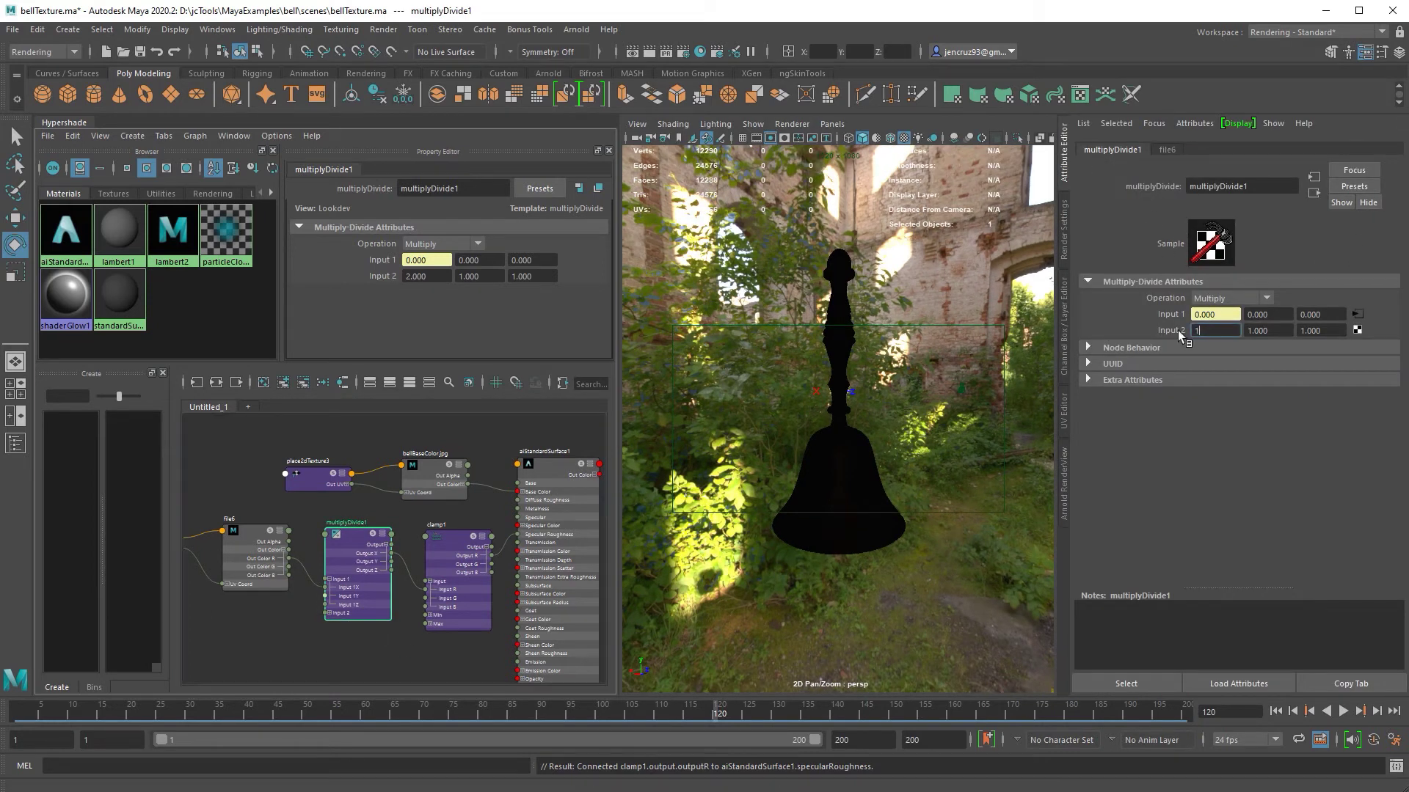
{"action": "left_click", "coordinate": [1064, 483]}
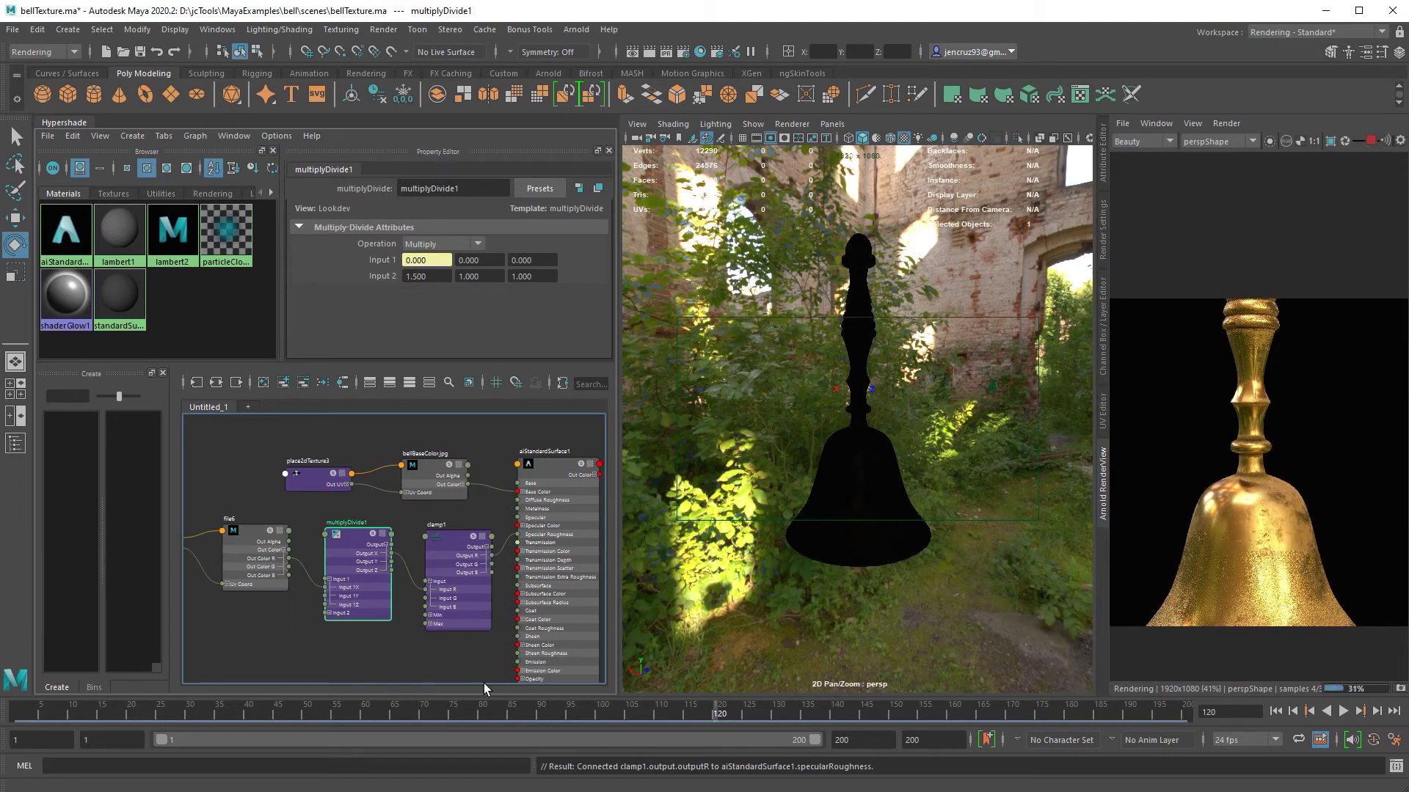
{"action": "middle_click_drag", "start_coordinate": [483, 684], "coordinate": [473, 532], "text": "alt"}
Add a file texture to the shader's Bump Mapping, creating file7 and bump2d1
{"action": "left_click", "coordinate": [565, 456]}
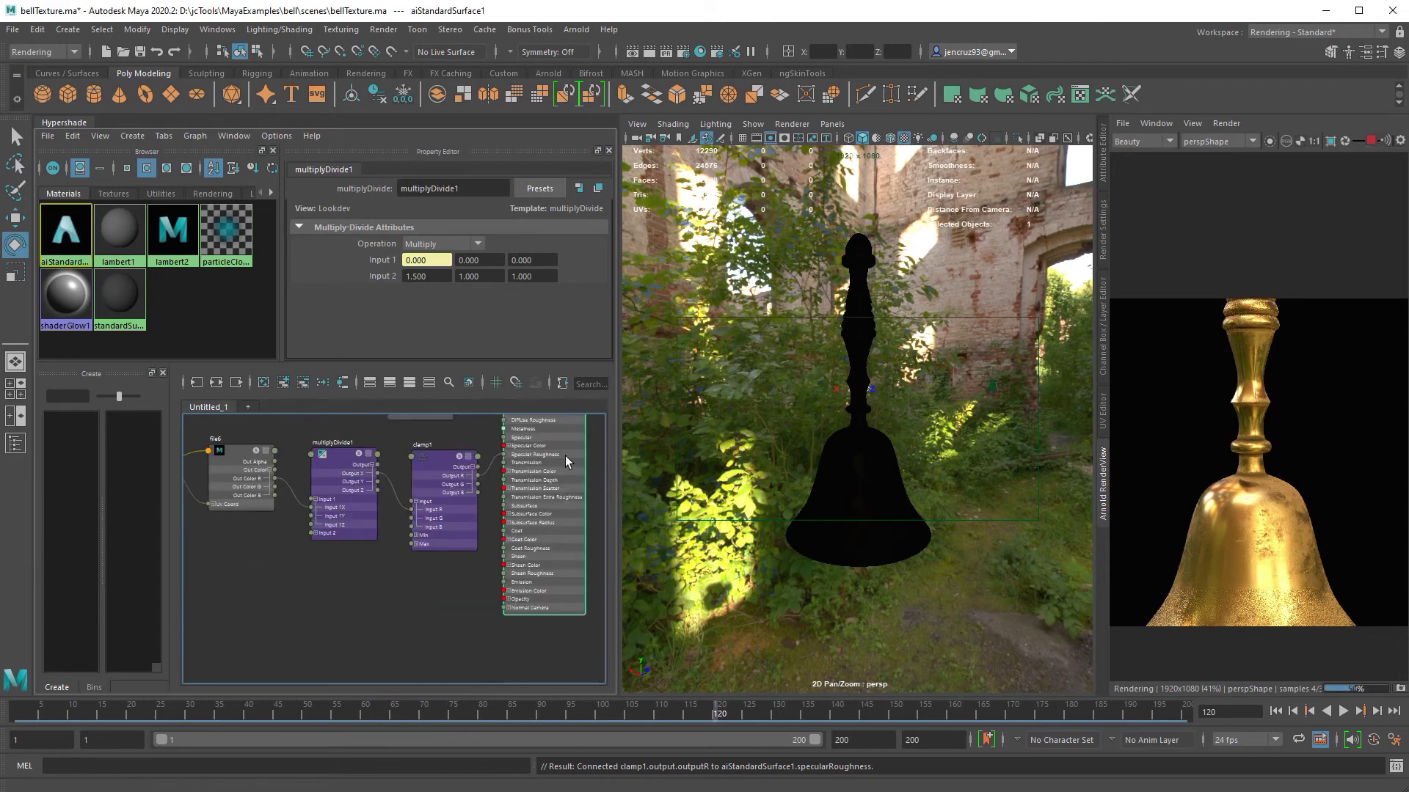
{"action": "double_click", "coordinate": [565, 456]}
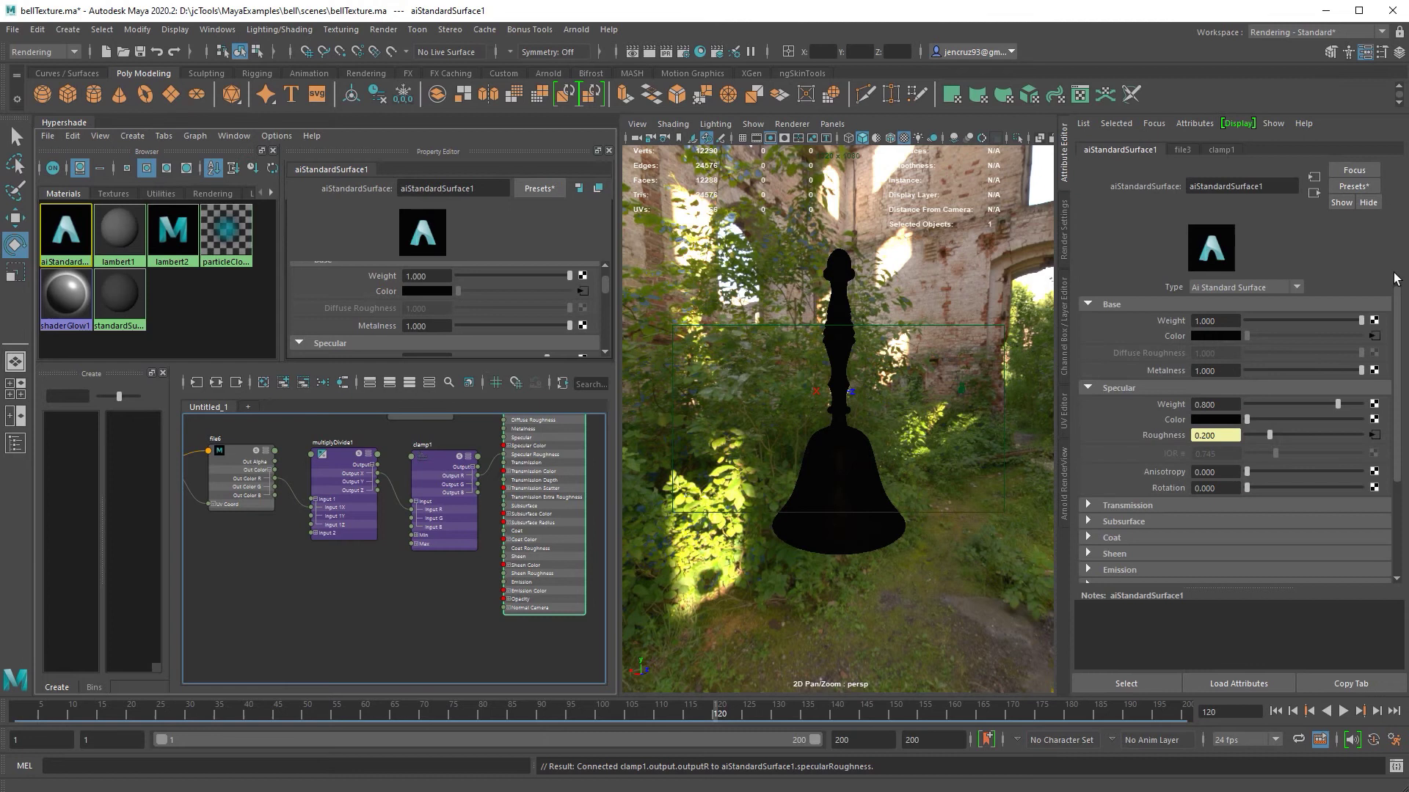
{"action": "left_click_drag", "start_coordinate": [1397, 338], "coordinate": [1397, 433]}
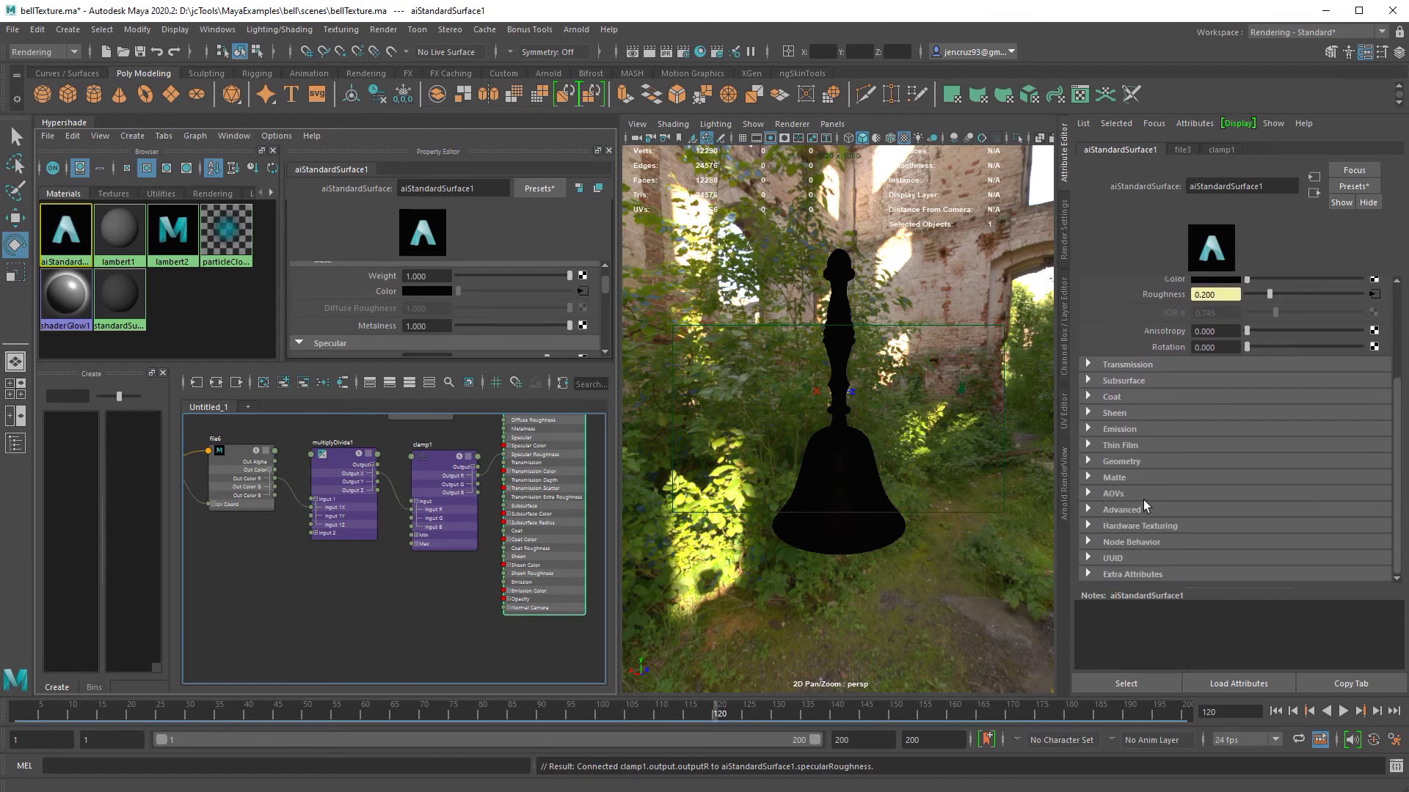
{"action": "left_click", "coordinate": [1109, 462]}
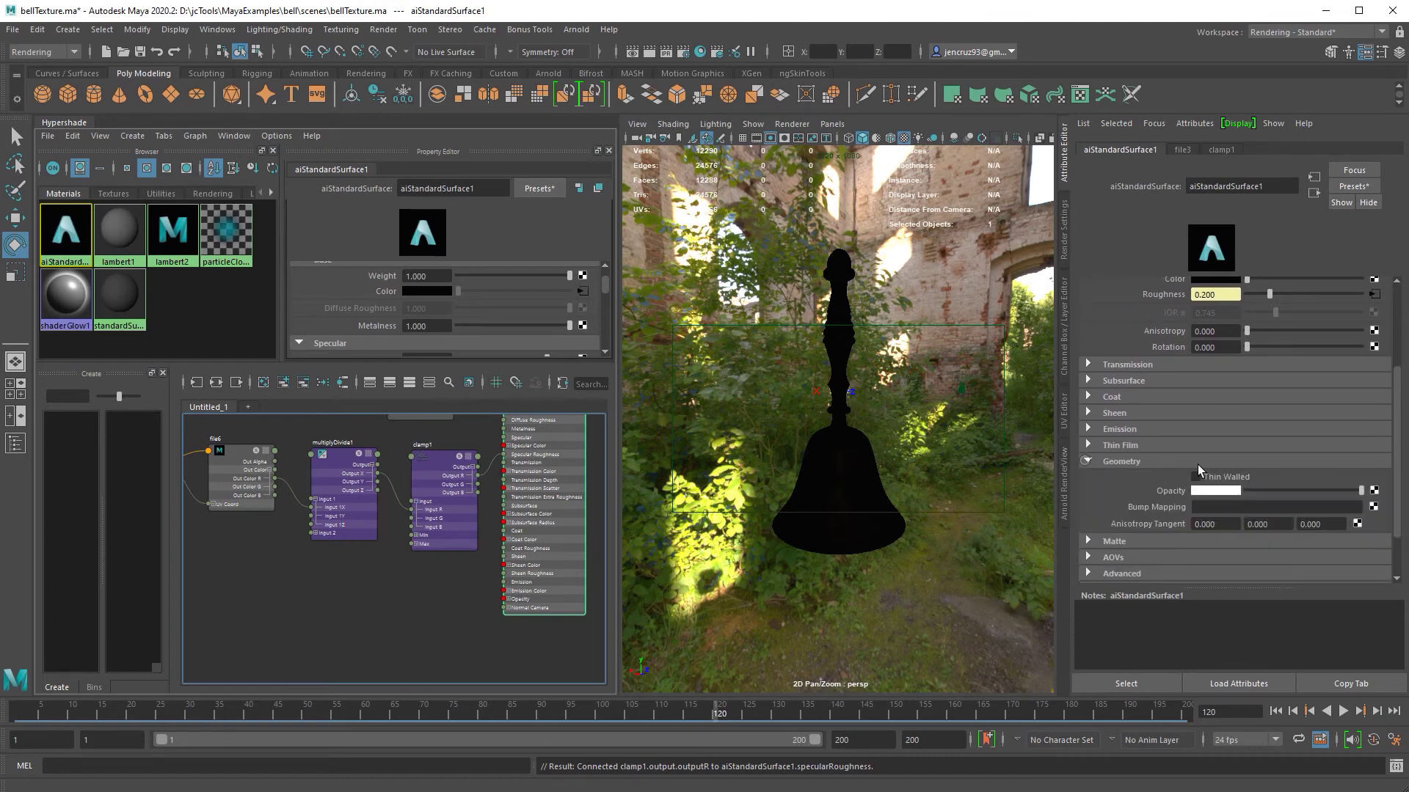
{"action": "left_click", "coordinate": [1375, 507]}
{"action": "left_click", "coordinate": [555, 360]}
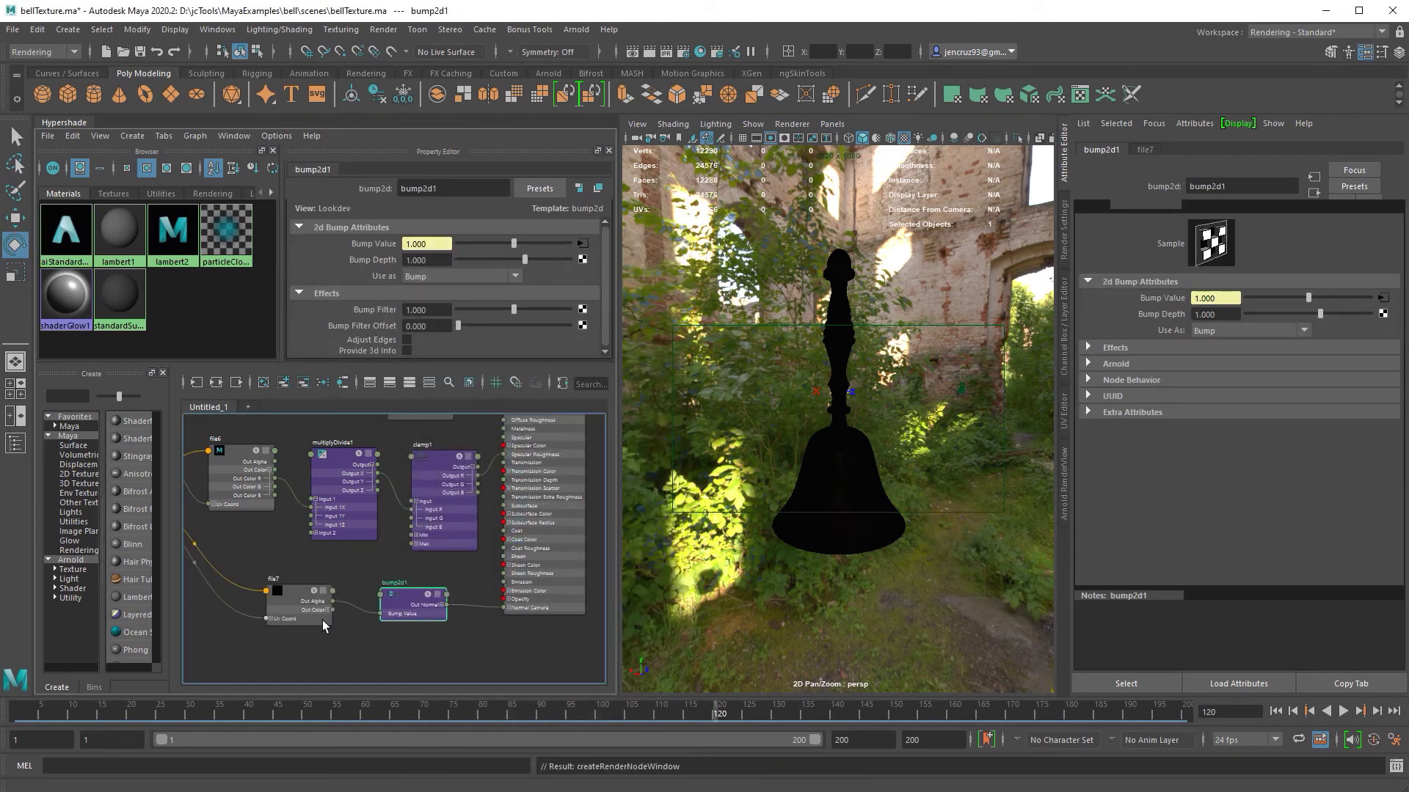
Connect file7's Out Color R to bump2d1's Bump Value
{"action": "middle_click_drag", "start_coordinate": [429, 572], "coordinate": [472, 580], "text": "alt"}
{"action": "scroll", "coordinate": [472, 579], "scroll_direction": "up", "scroll_amount": 3}
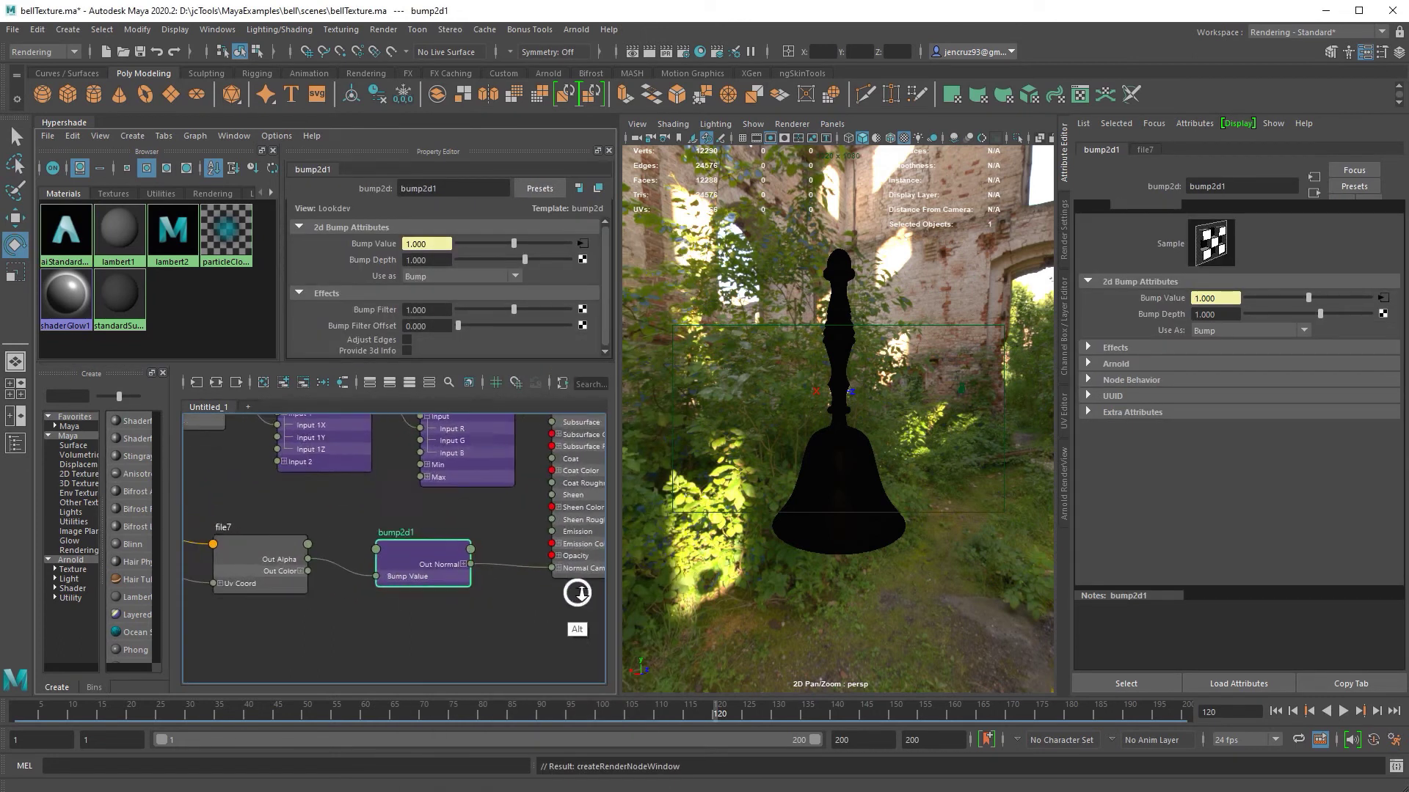
{"action": "middle_click_drag", "start_coordinate": [405, 621], "coordinate": [493, 616], "text": "alt"}
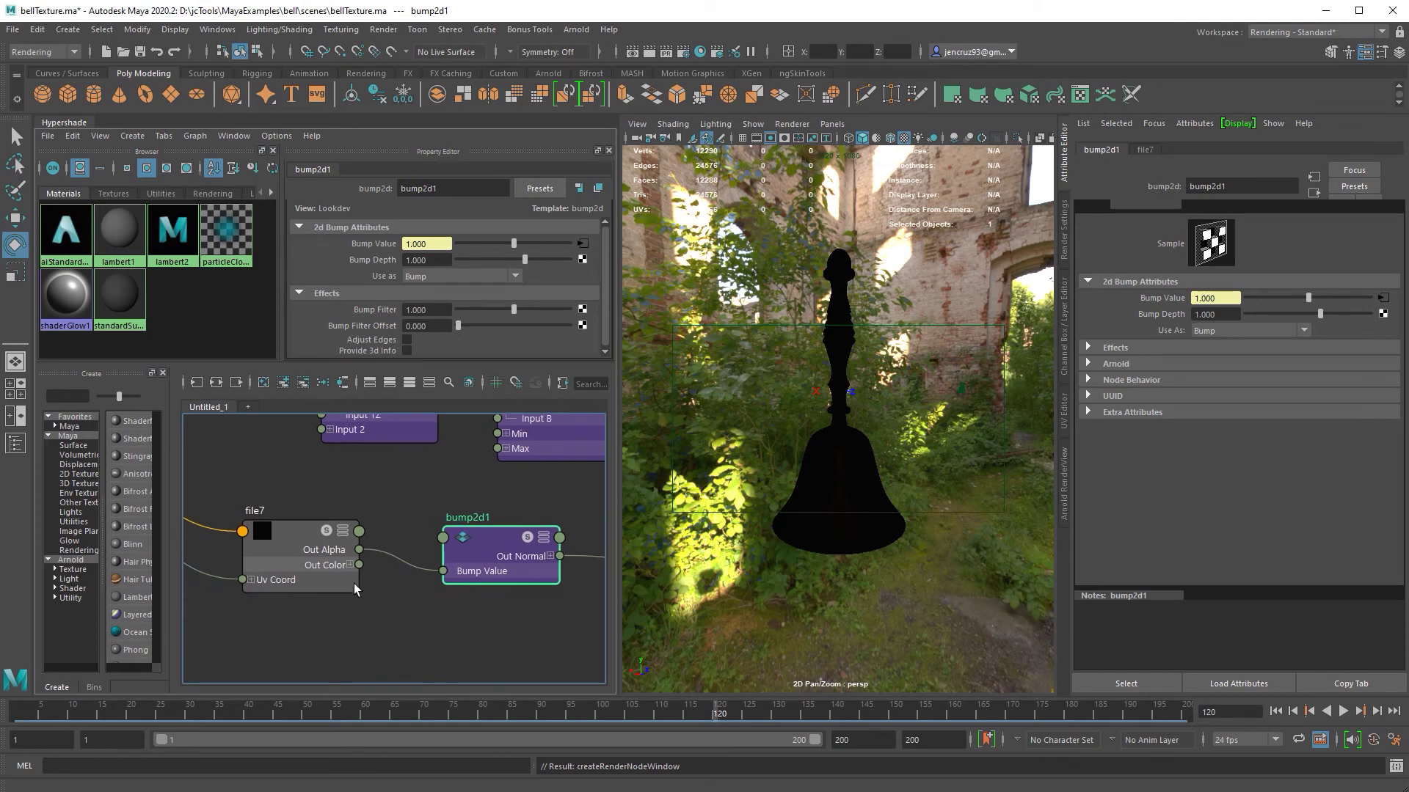
{"action": "left_click_drag", "start_coordinate": [359, 579], "coordinate": [451, 574]}
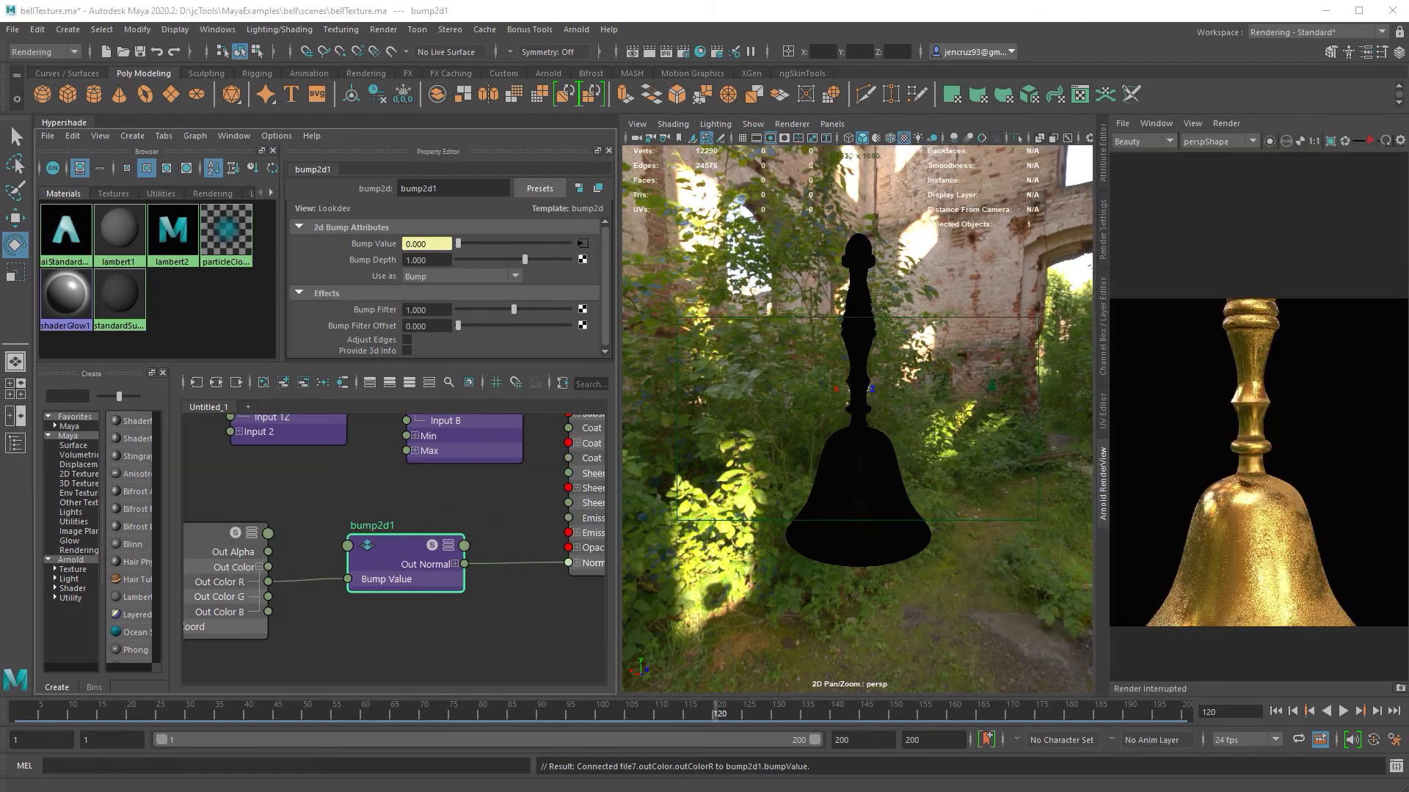
Load bellBump.jpg as the image for the file7 texture node
{"action": "left_click", "coordinate": [220, 543]}
{"action": "left_click", "coordinate": [584, 292]}
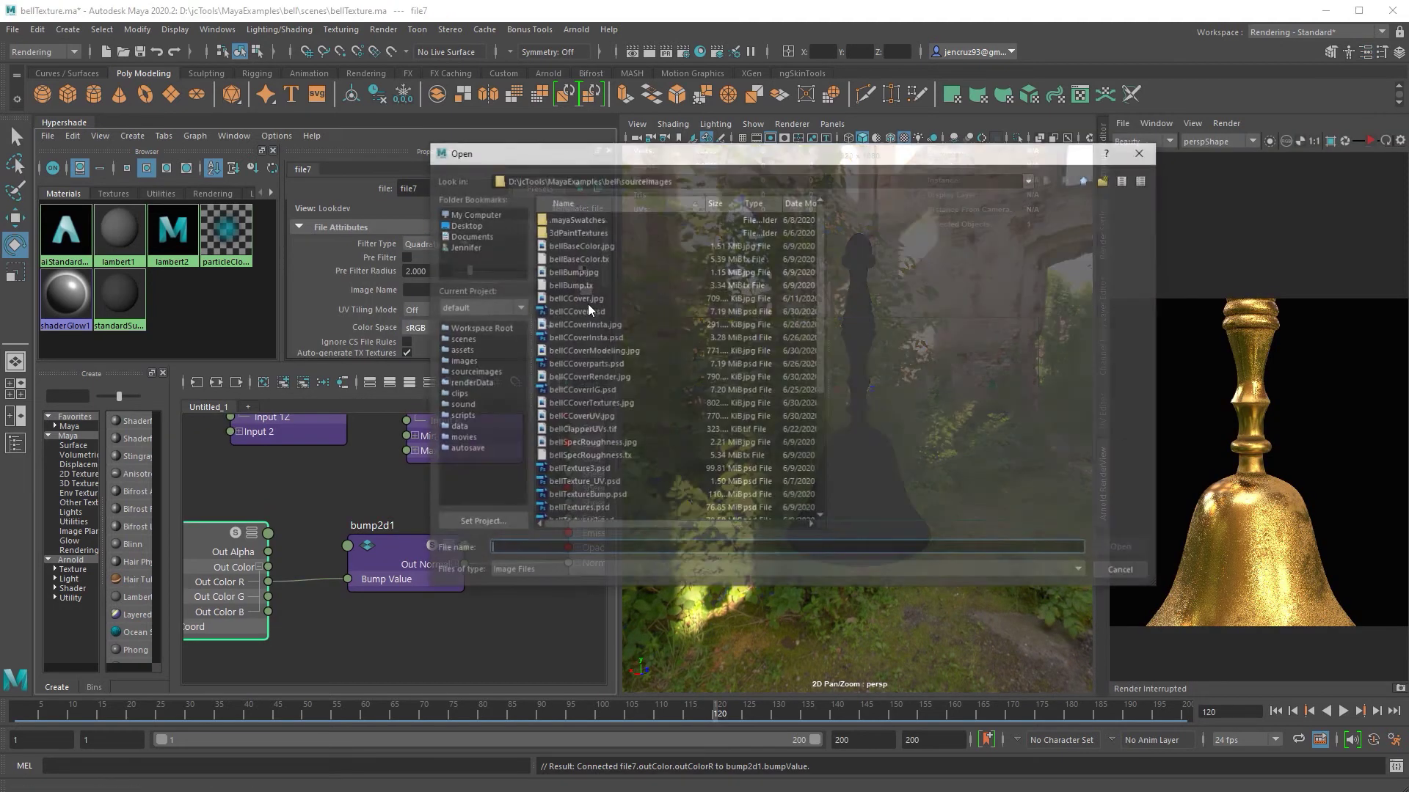
{"action": "left_click", "coordinate": [596, 271]}
{"action": "left_click", "coordinate": [1125, 549]}
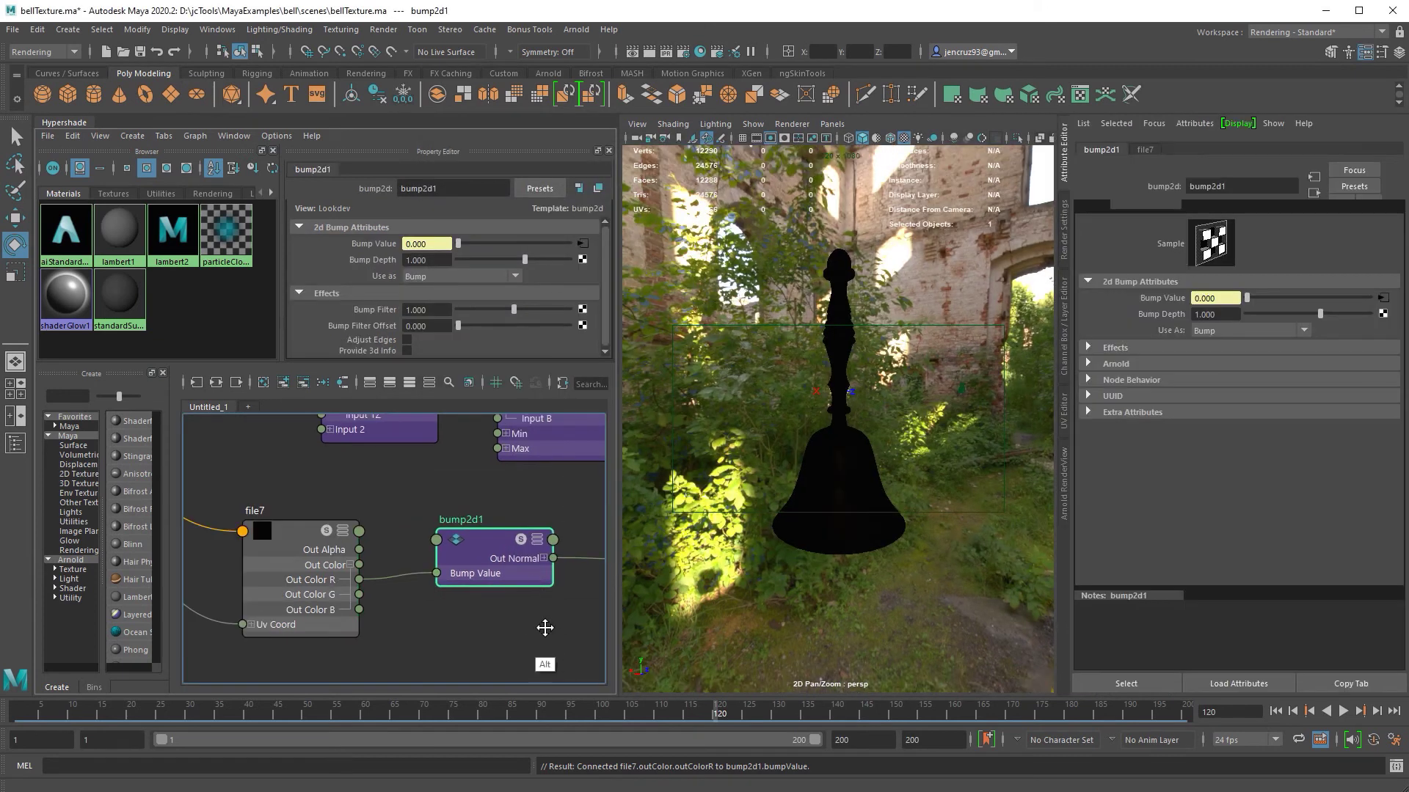
Check the gold bell's bumpy, pitted surface in Arnold RenderView
{"action": "middle_click_drag", "start_coordinate": [544, 627], "coordinate": [462, 606], "text": "alt"}
{"action": "left_click_drag", "start_coordinate": [465, 590], "coordinate": [469, 596]}
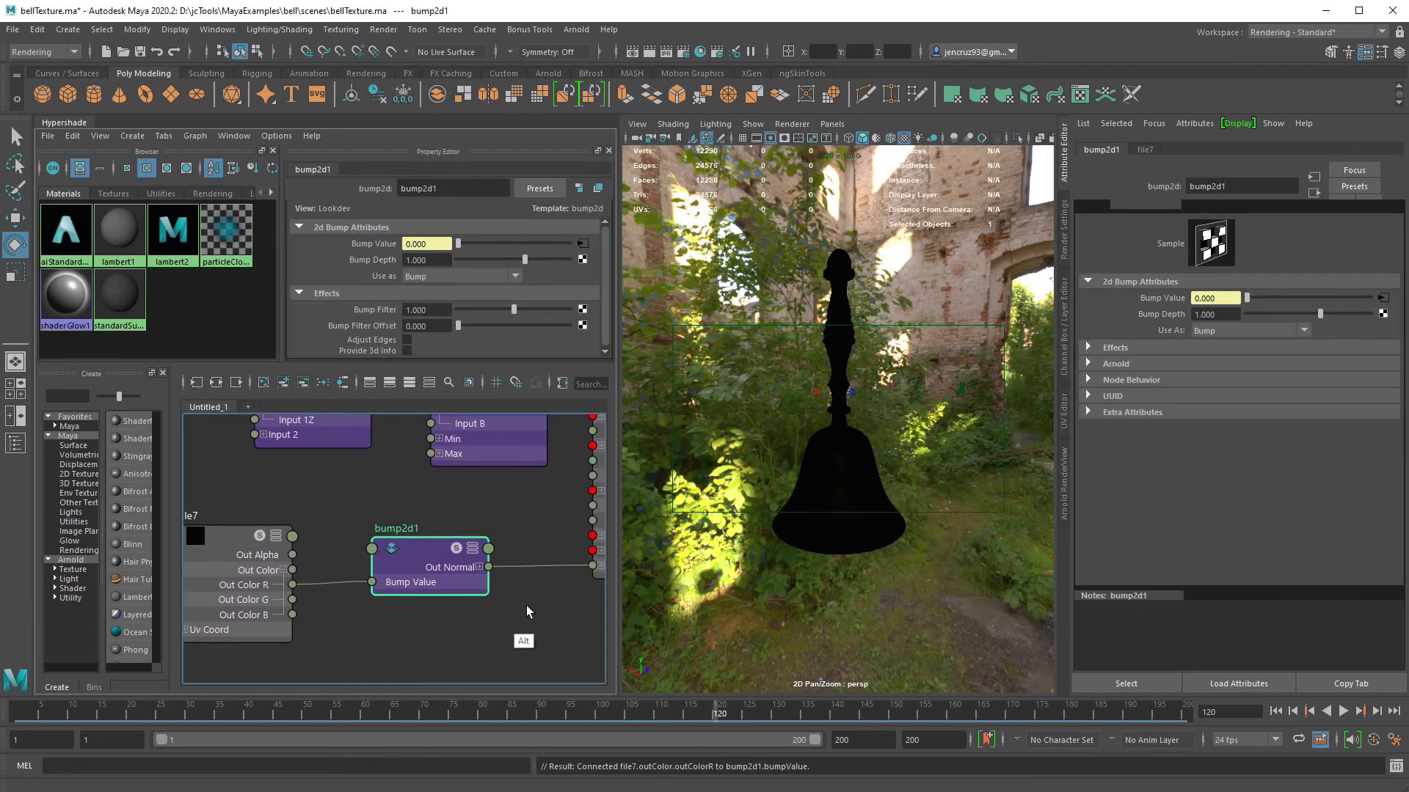
{"action": "middle_click_drag", "start_coordinate": [518, 615], "coordinate": [493, 612], "text": "alt"}
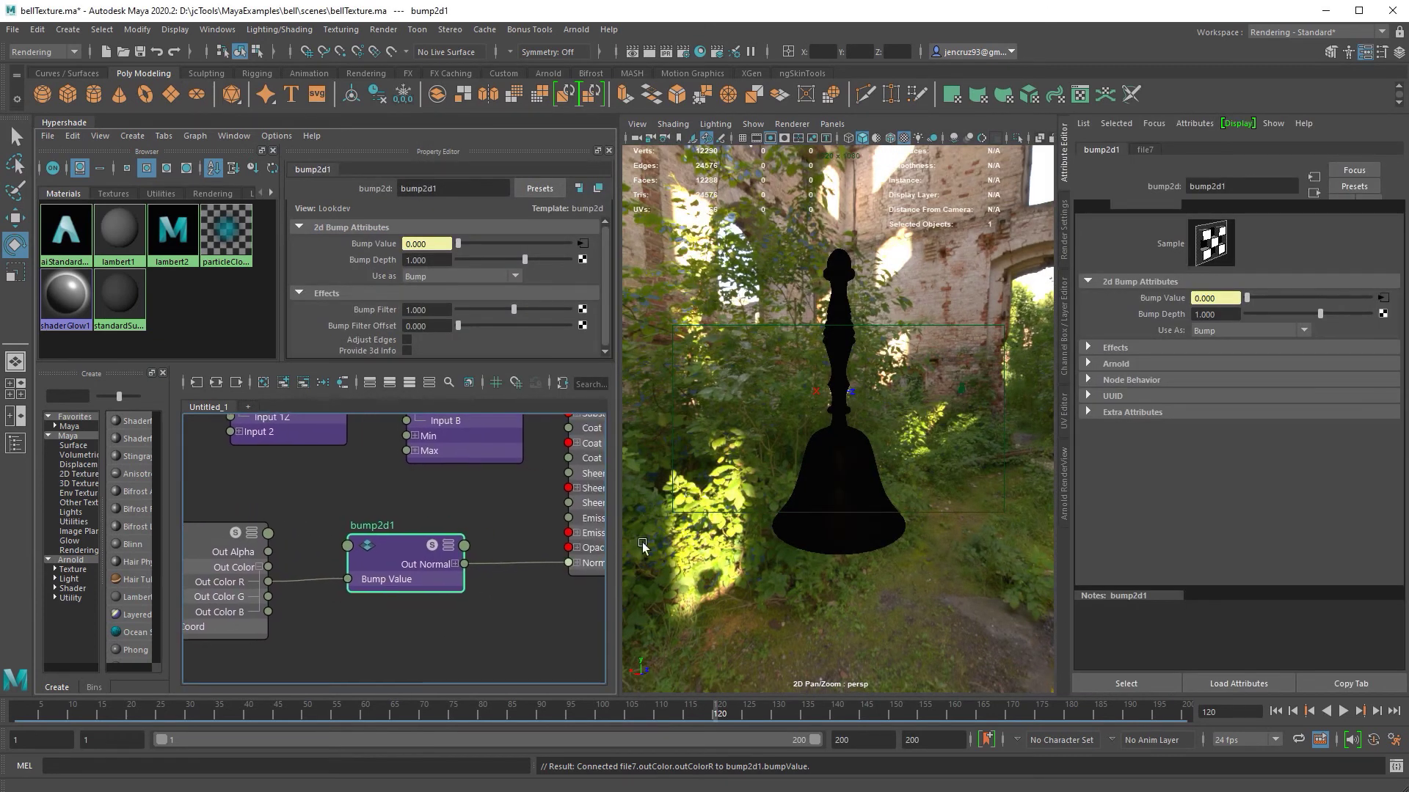
{"action": "left_click", "coordinate": [1066, 506]}
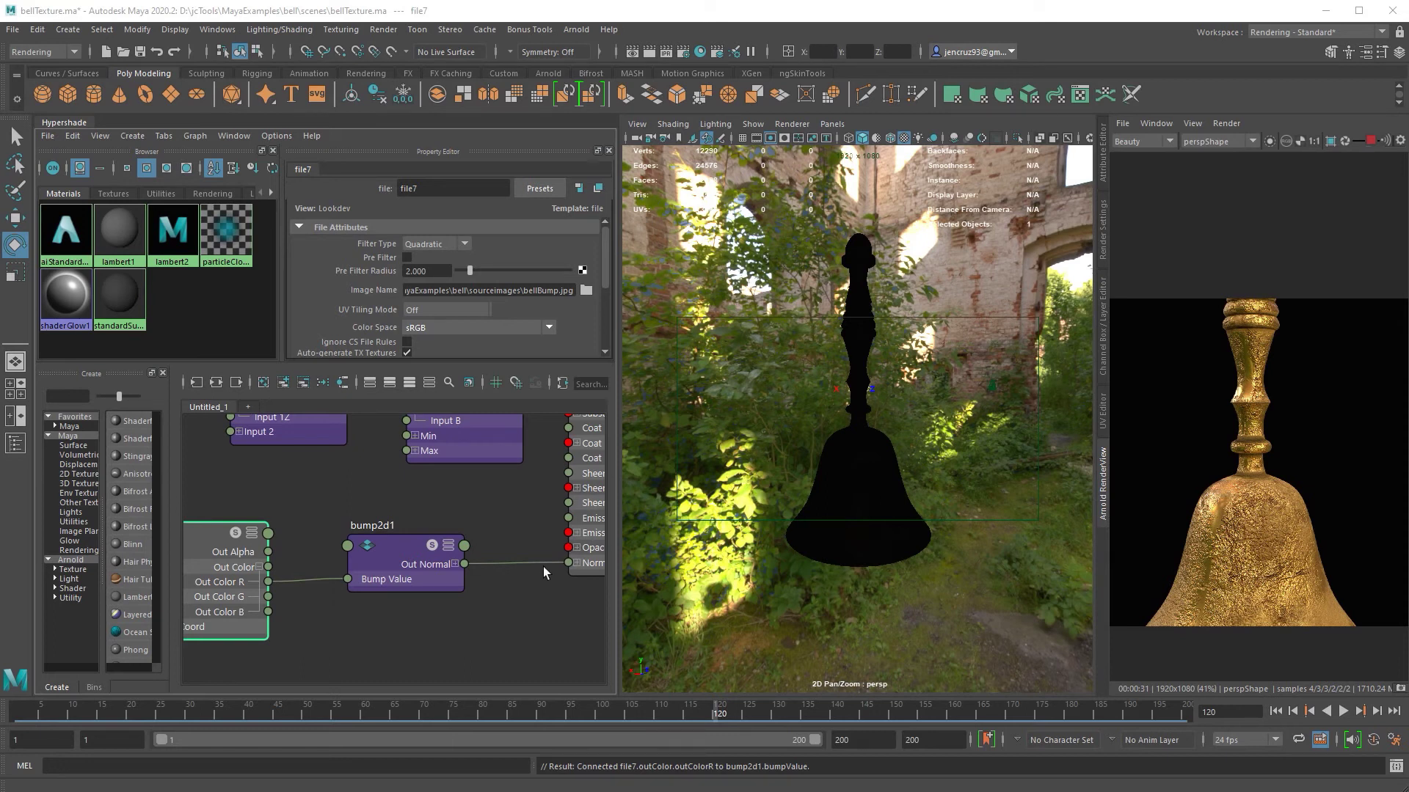
Set bump2d1's Bump Depth to 0.1 and view the re-rendered bell
{"action": "left_click", "coordinate": [429, 566]}
{"action": "left_click", "coordinate": [1103, 167]}
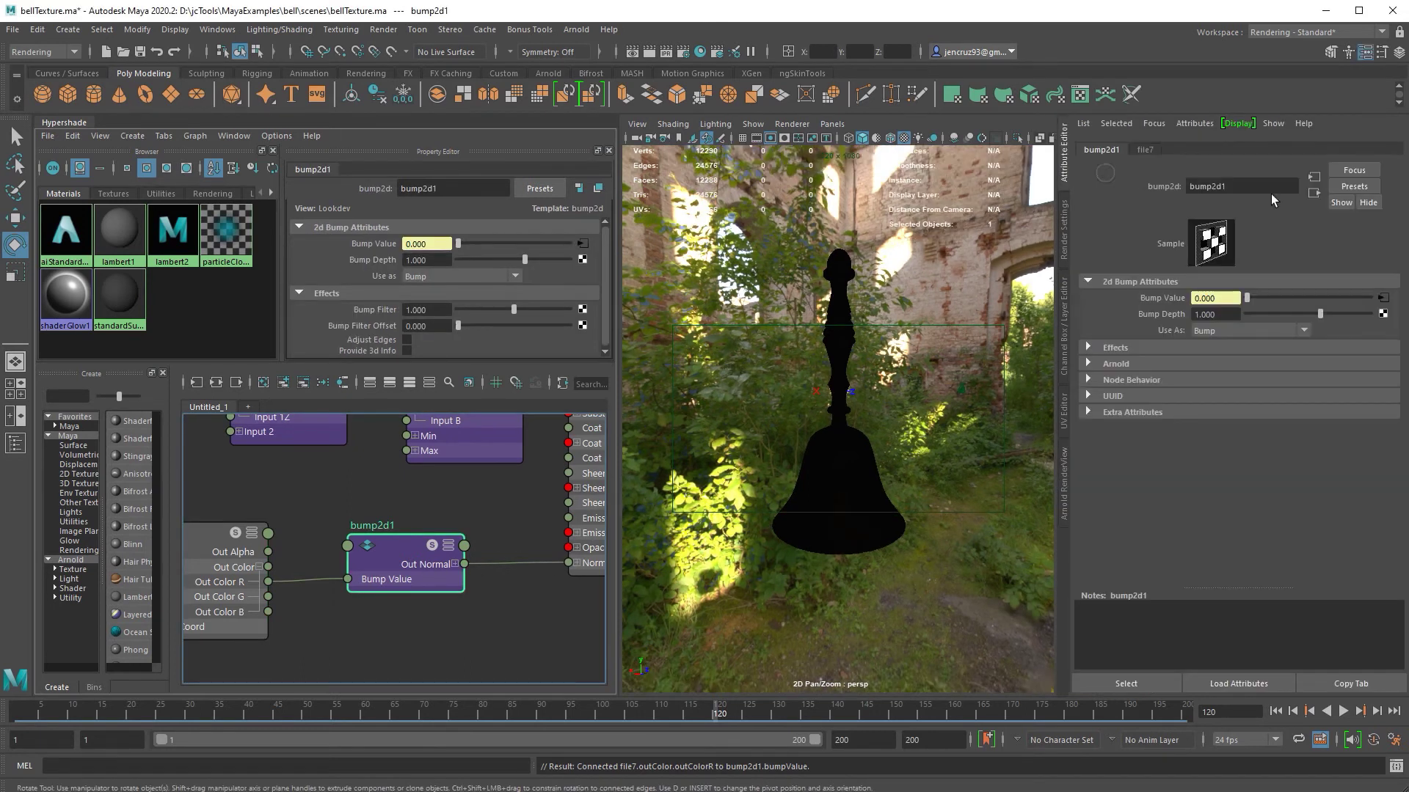
{"action": "left_click", "coordinate": [1194, 314]}
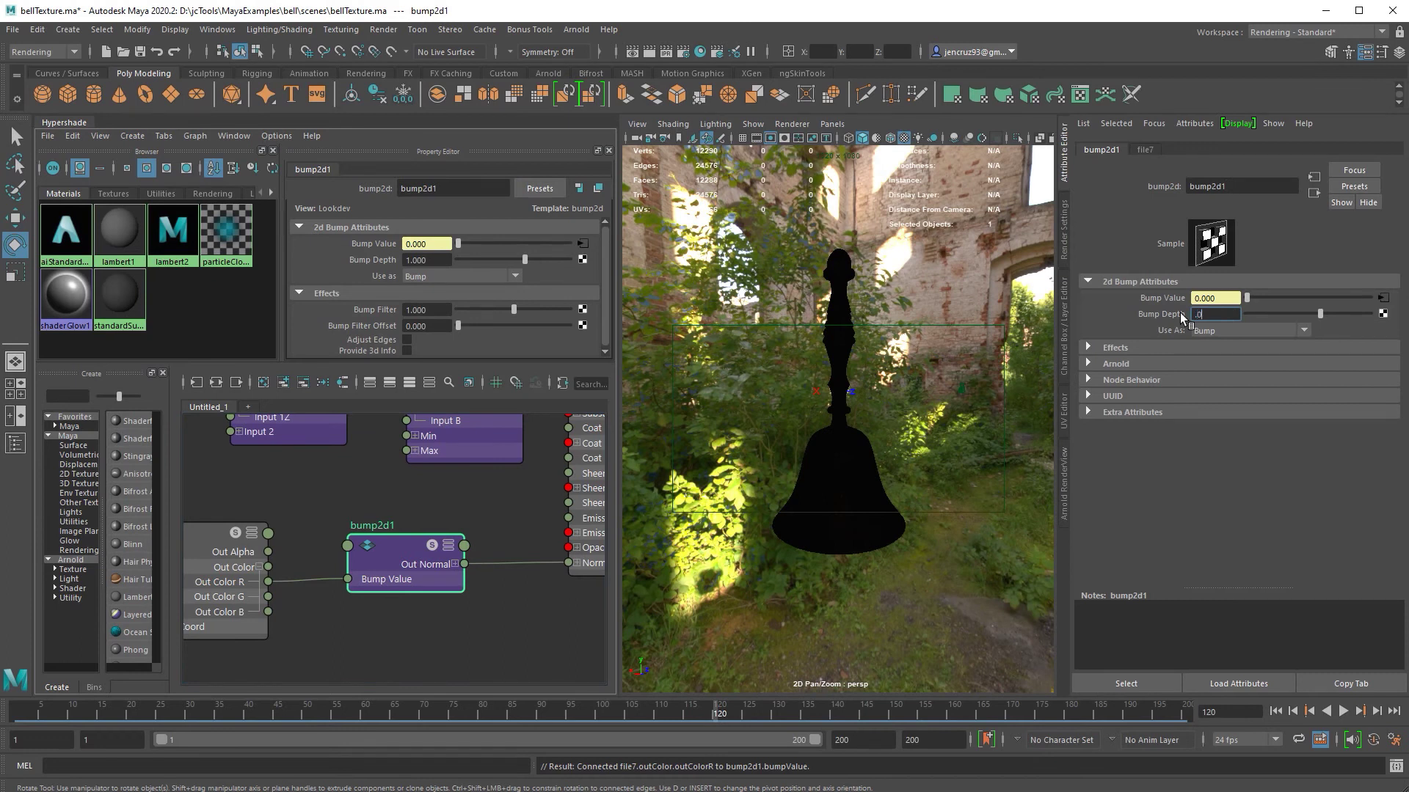
{"action": "type", "text": ".1"}
{"action": "key", "text": "Return"}
{"action": "left_click", "coordinate": [1063, 506]}
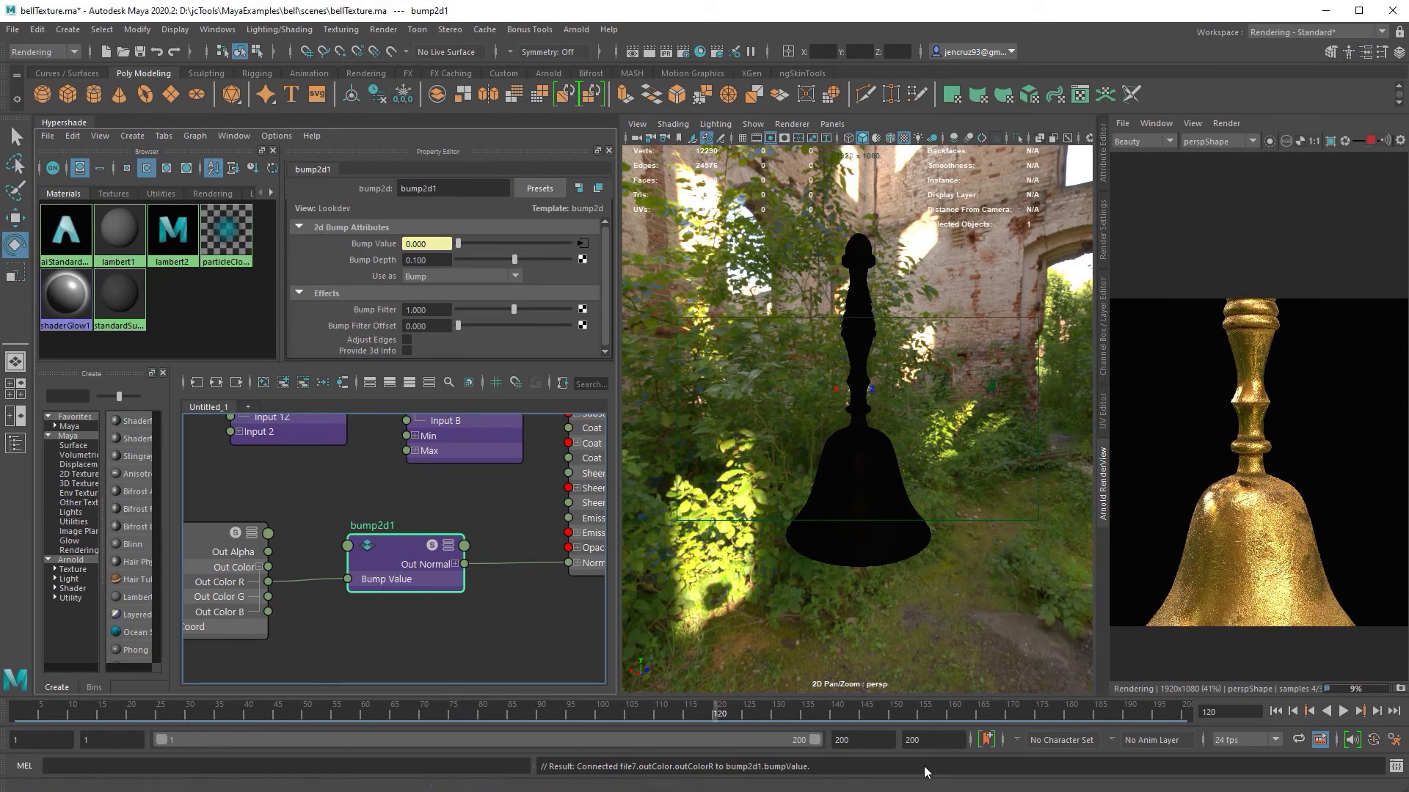
Bring back bump2d1's attributes and fit the whole shader network in the Hypershade graph
{"action": "left_click", "coordinate": [1101, 161]}
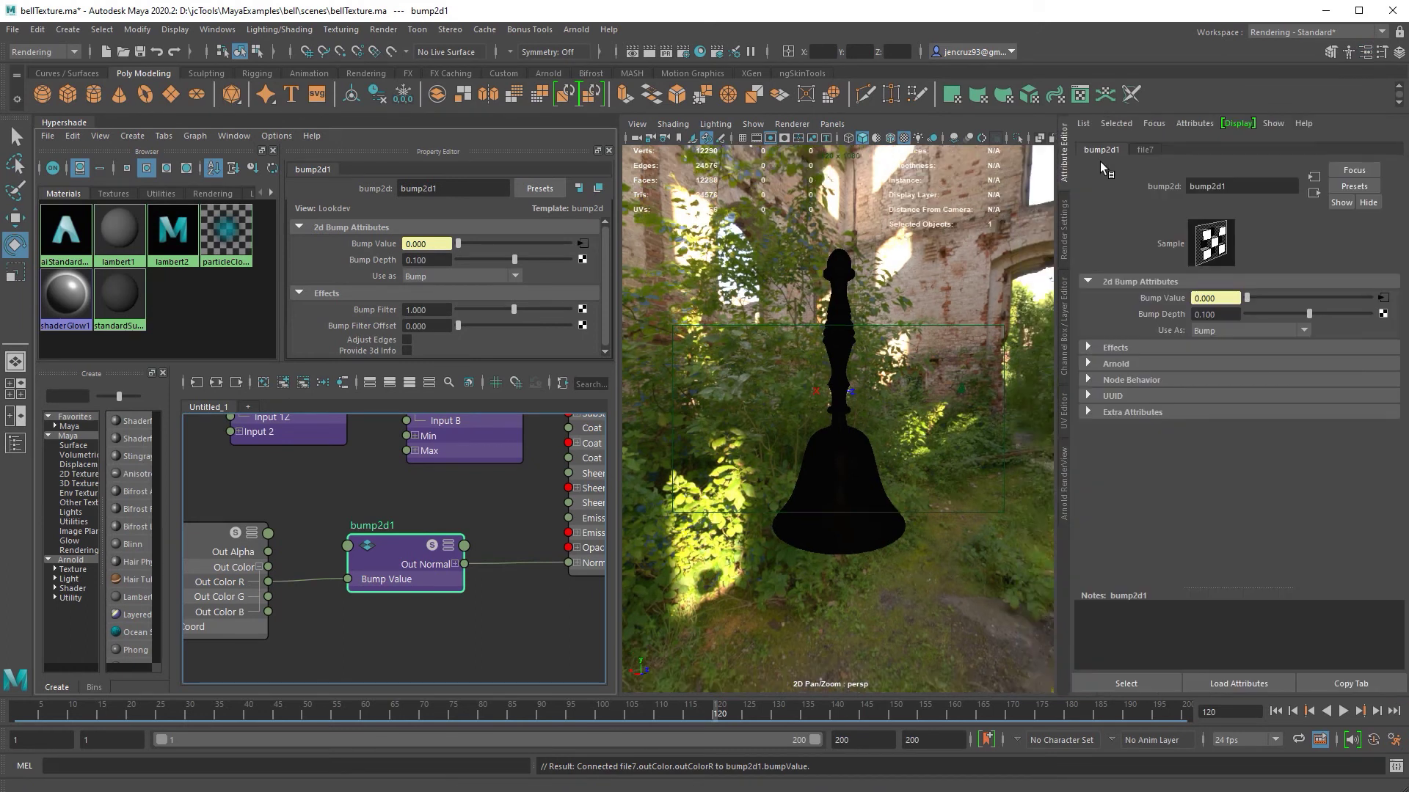
{"action": "left_click", "coordinate": [1196, 314]}
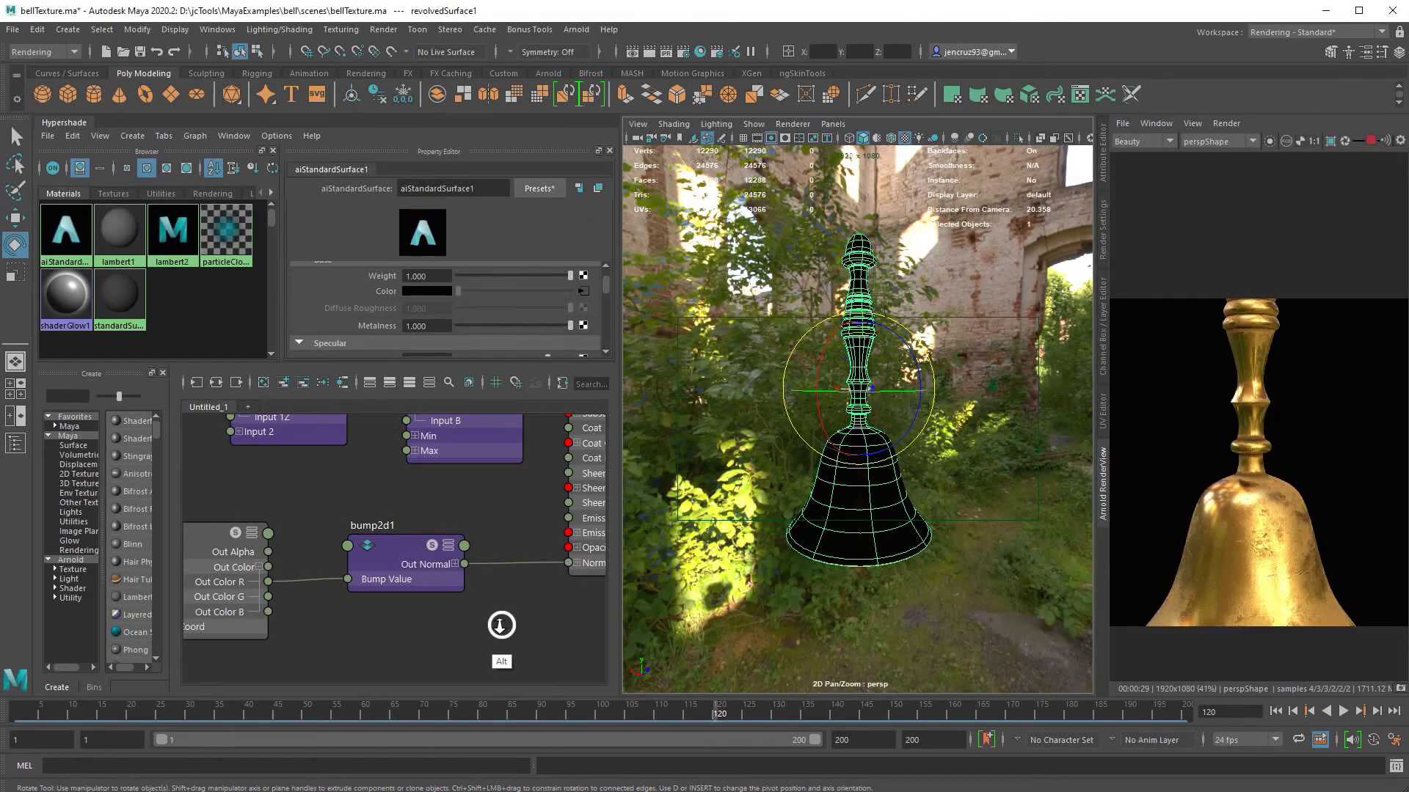
{"action": "right_click_drag", "start_coordinate": [503, 629], "coordinate": [380, 656], "text": "alt"}
{"action": "right_click_drag", "start_coordinate": [497, 632], "coordinate": [353, 670], "text": "alt"}
{"action": "middle_click_drag", "start_coordinate": [352, 670], "coordinate": [395, 659], "text": "alt"}
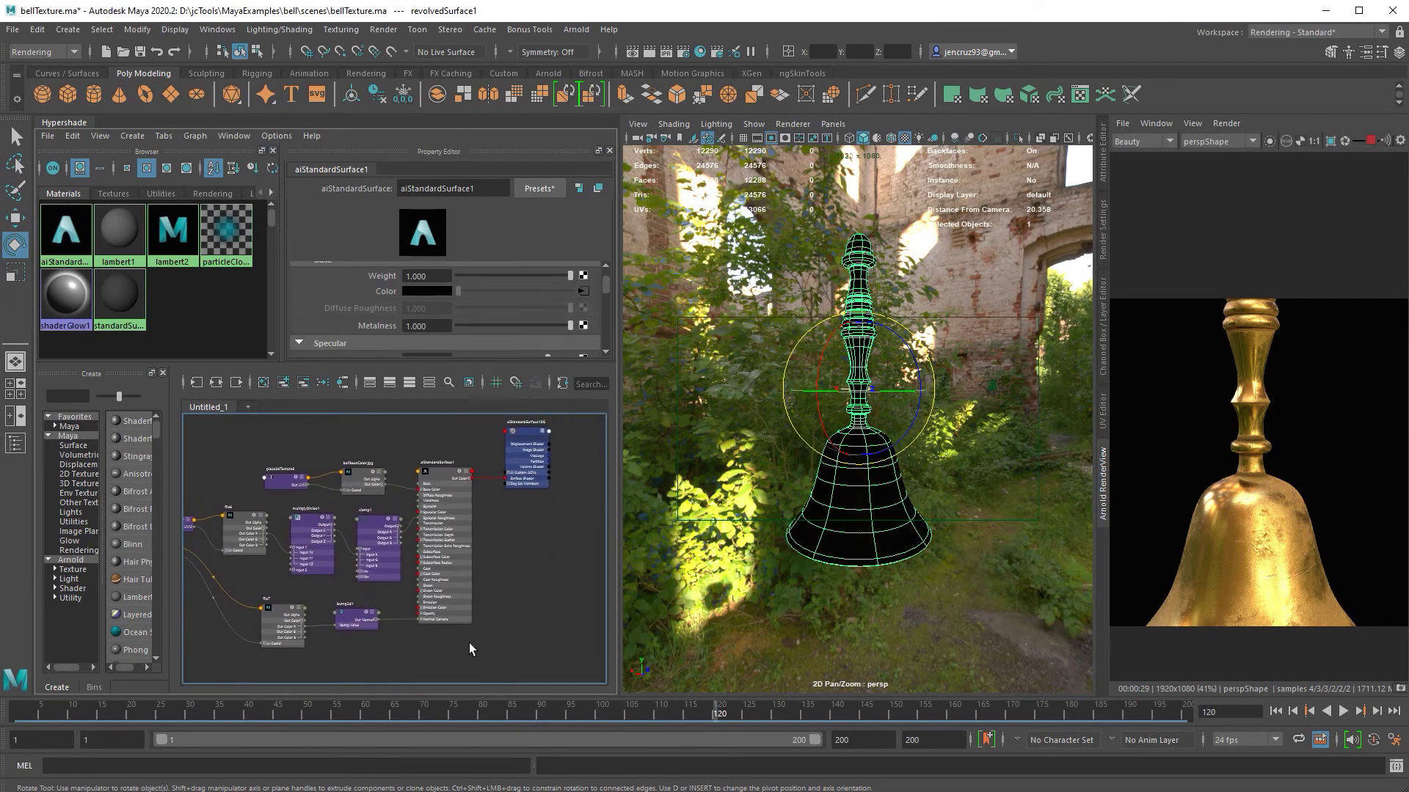
Open Render Settings, keep Arnold Renderer, and show its Sampling section
{"action": "left_click", "coordinate": [682, 52]}
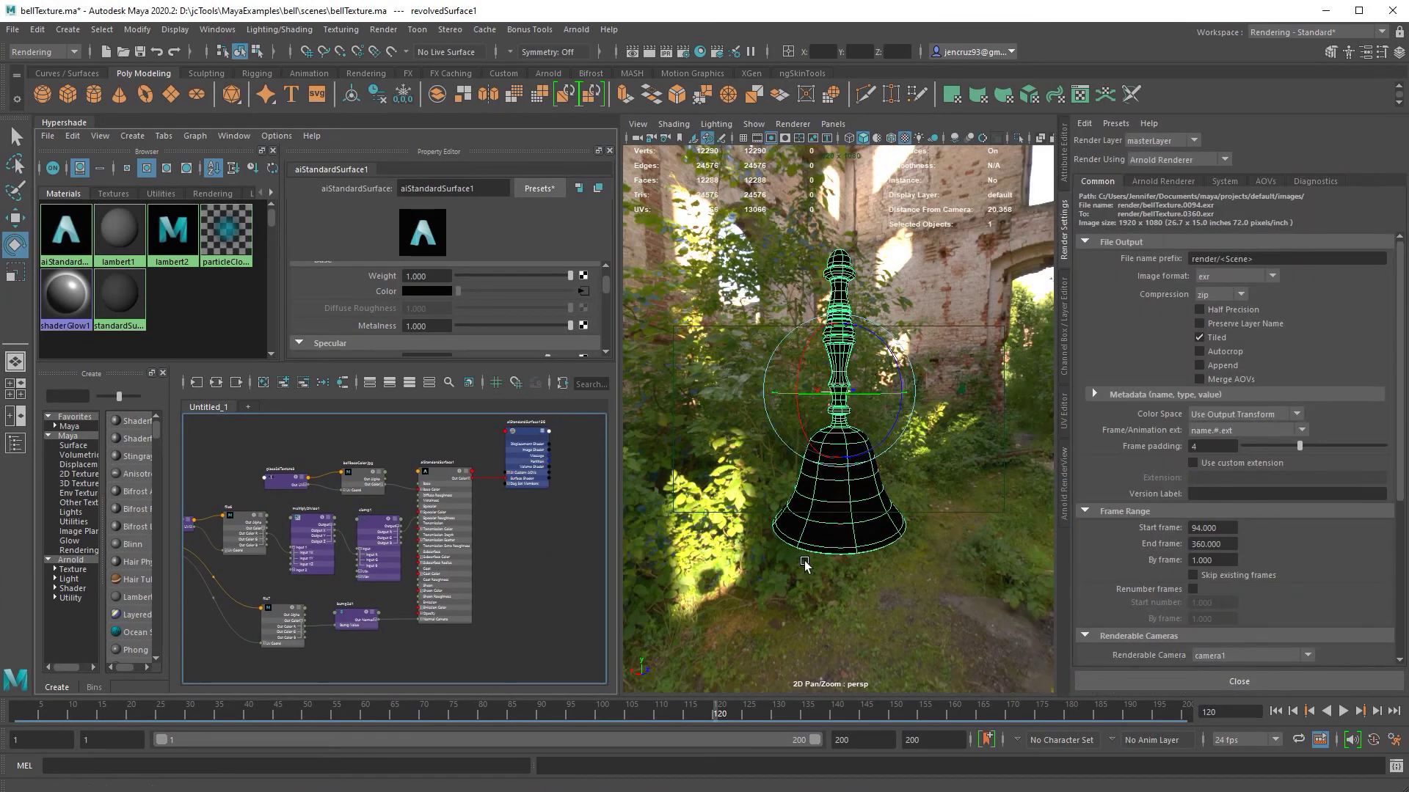
{"action": "left_click", "coordinate": [1225, 158]}
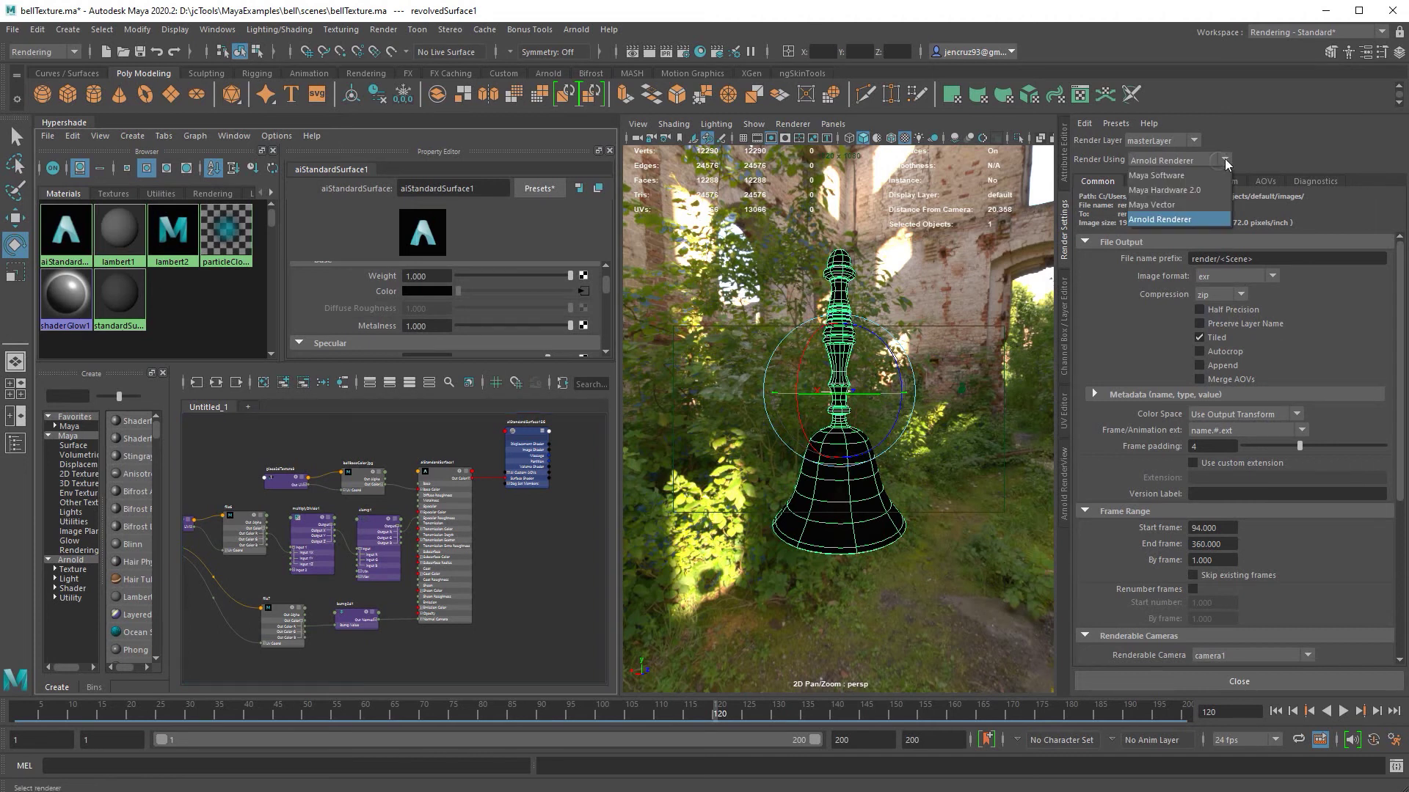
{"action": "left_click", "coordinate": [1227, 160]}
{"action": "left_click", "coordinate": [1163, 181]}
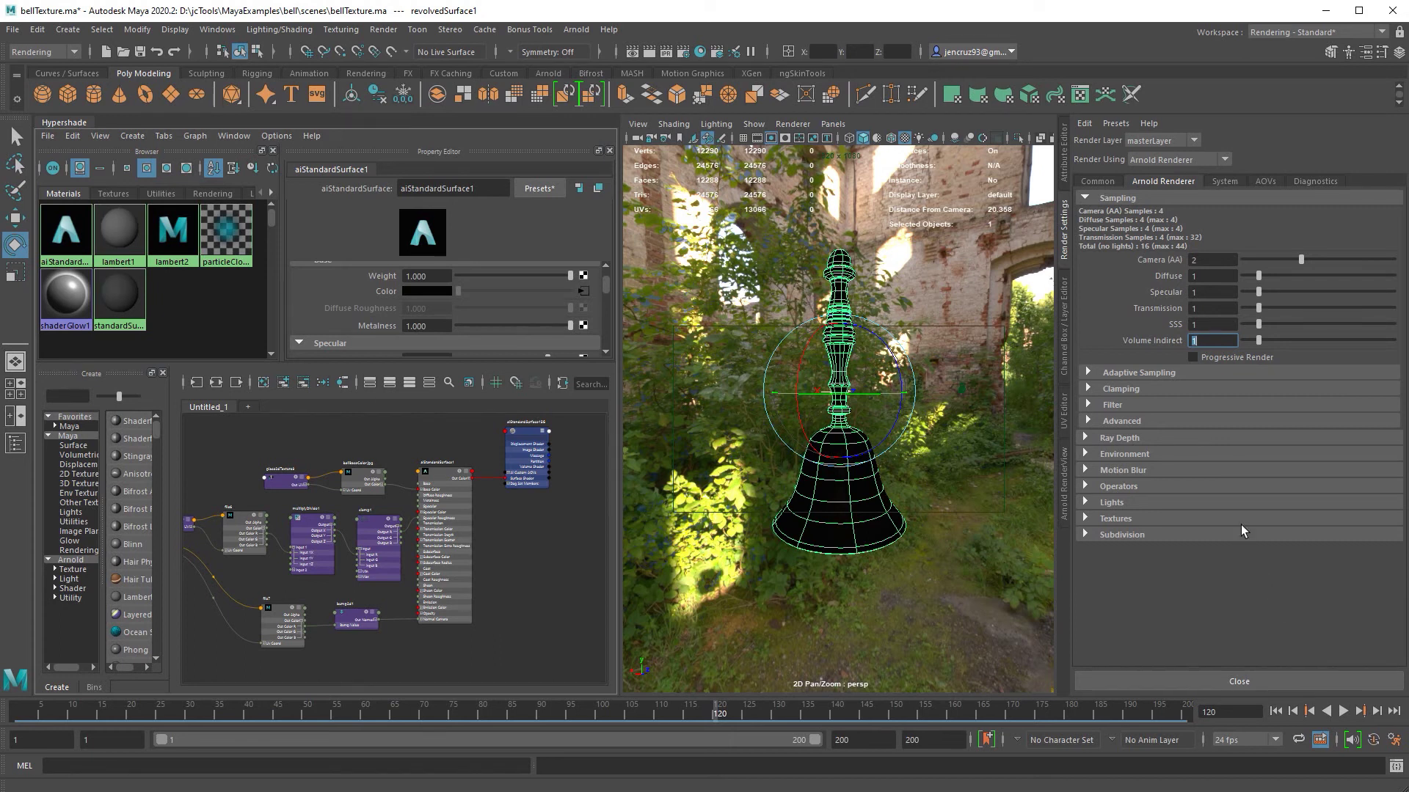
{"action": "type", "text": "1"}
Set Specular samples to 2 and Camera (AA) to 3, then undo Specular back to 1
{"action": "left_click", "coordinate": [1210, 294]}
{"action": "type", "text": "2"}
{"action": "key", "text": "Return"}
{"action": "left_click", "coordinate": [1193, 260]}
{"action": "type", "text": "3"}
{"action": "key", "text": "Return"}
{"action": "key", "text": "ctrl+z"}
Set Arnold sampling to Camera (AA) 3 and Specular 2, then render and zoom in on the bell
{"action": "left_click", "coordinate": [1064, 484]}
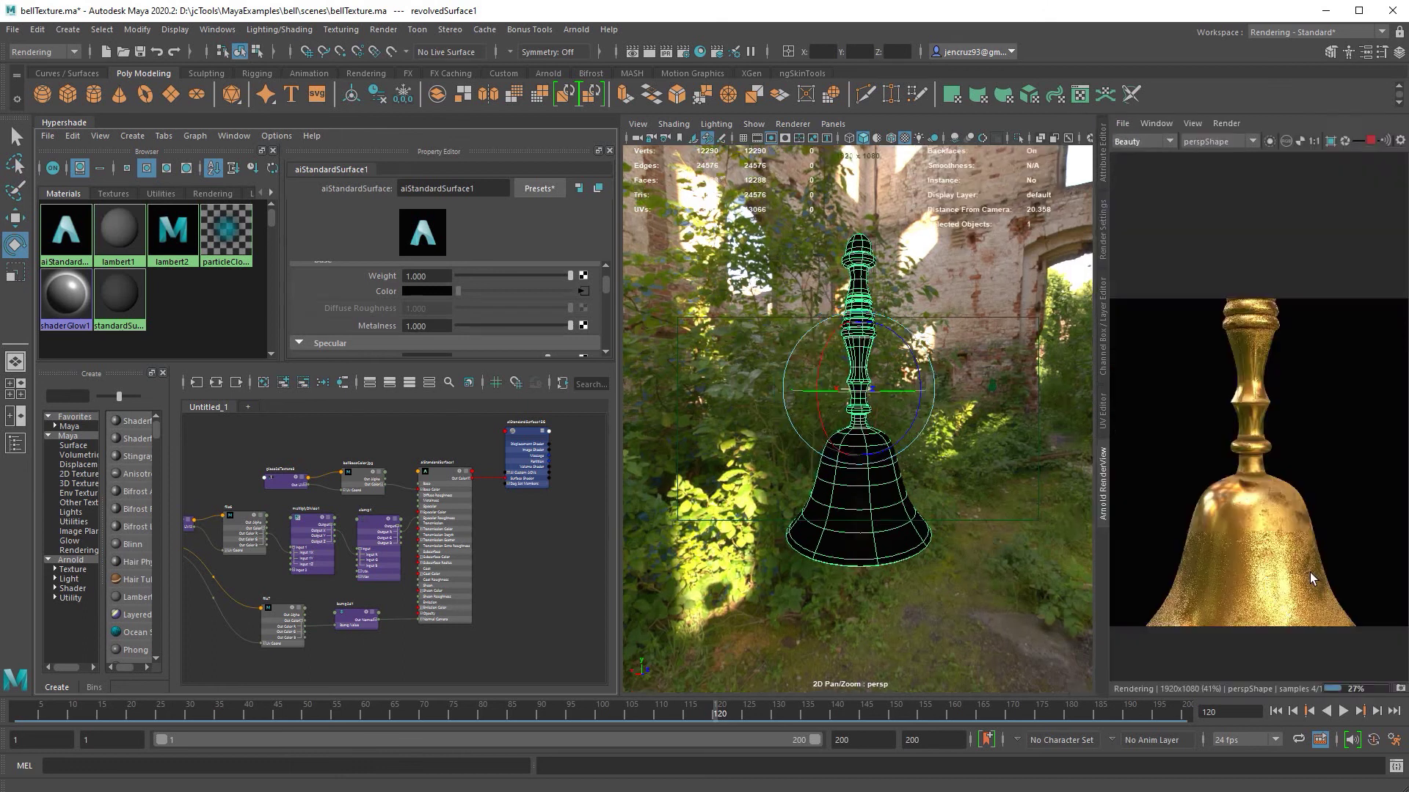
{"action": "left_click", "coordinate": [1064, 154]}
{"action": "left_click", "coordinate": [1062, 249]}
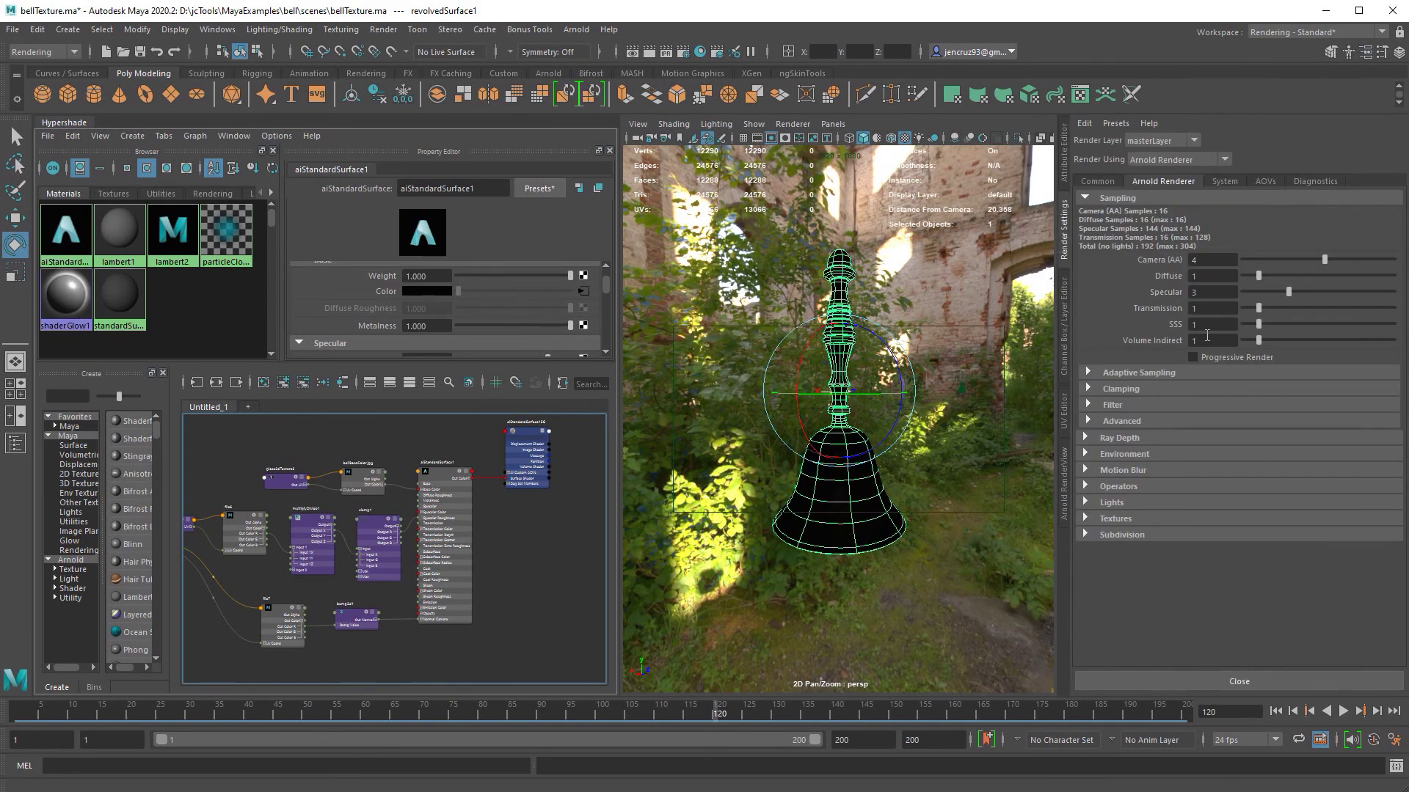
{"action": "left_click_drag", "start_coordinate": [1207, 260], "coordinate": [1184, 258]}
{"action": "type", "text": "3"}
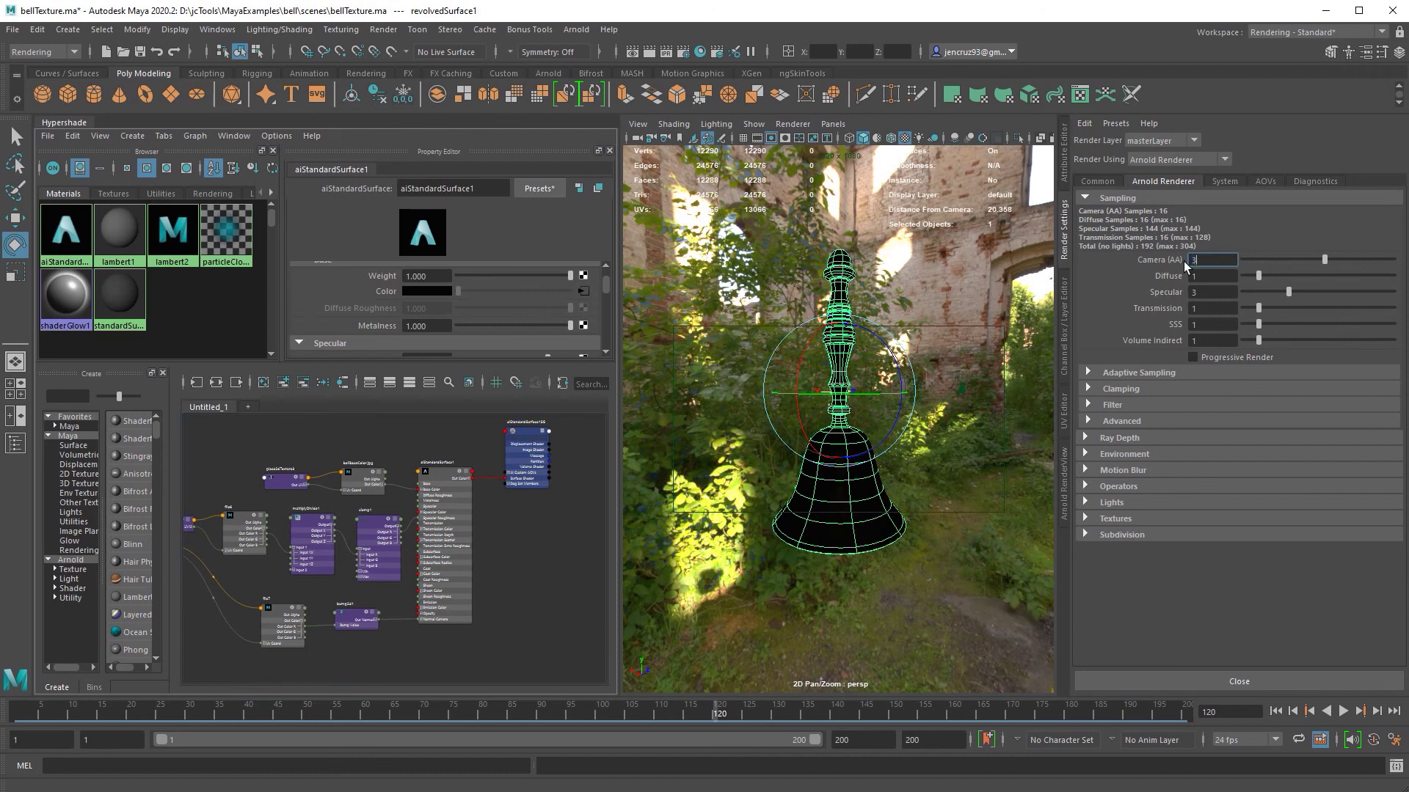
{"action": "double_click", "coordinate": [1208, 295]}
{"action": "type", "text": "2"}
{"action": "key", "text": "Return"}
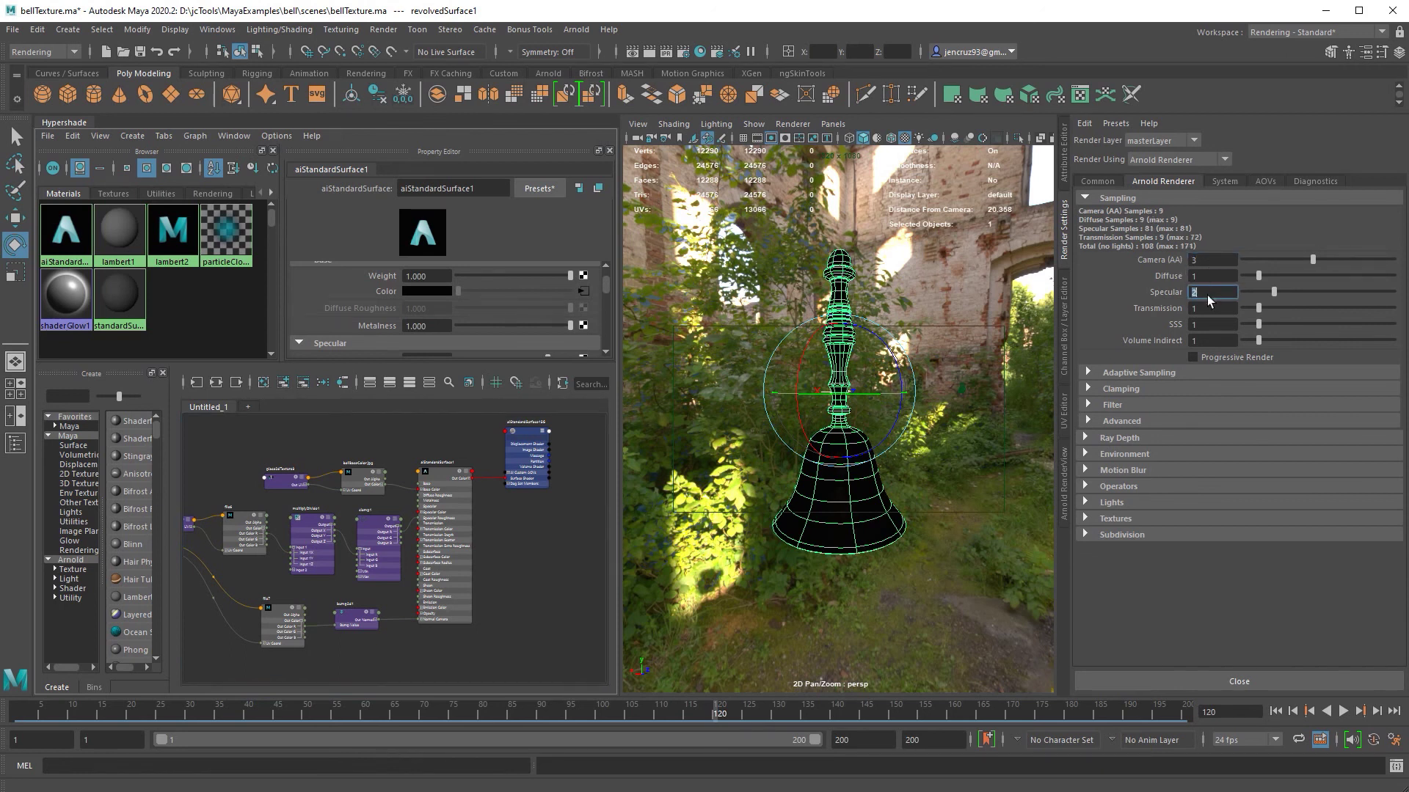
{"action": "key", "text": "Tab"}
{"action": "left_click", "coordinate": [1065, 493]}
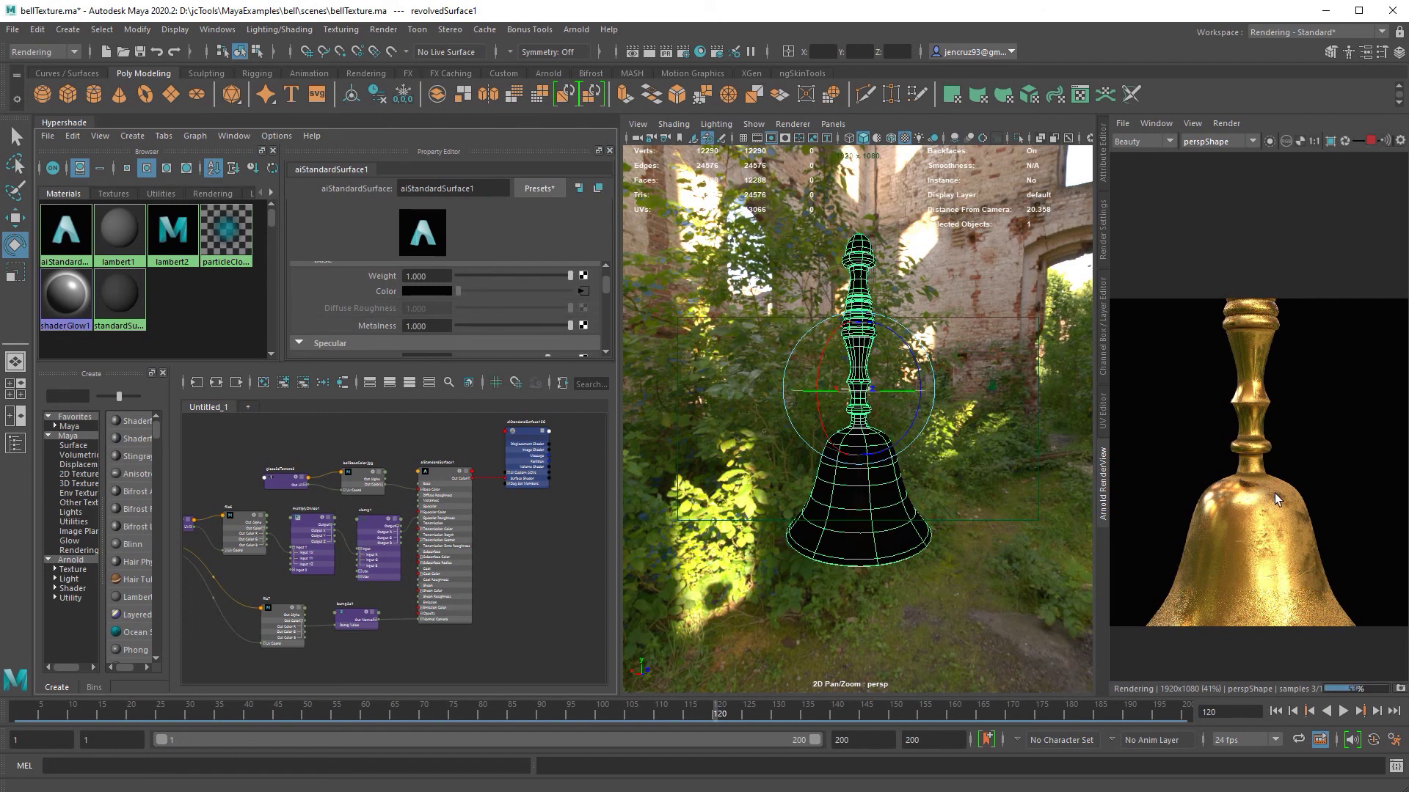
{"action": "right_click_drag", "start_coordinate": [1275, 493], "coordinate": [1394, 547], "text": "alt"}
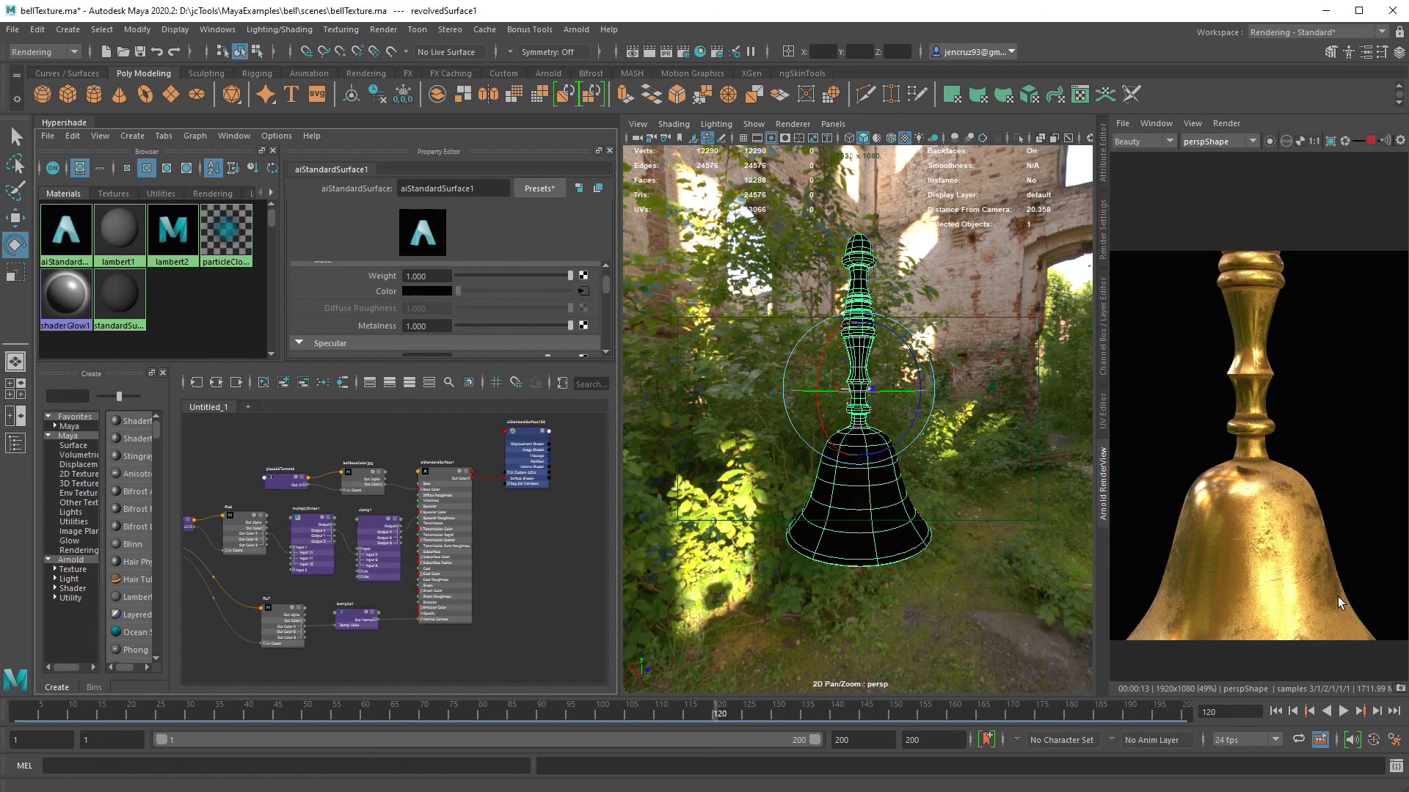
Adjust aiSkyDomeLight1's Camera visibility, ending at 1.000, and check the bell render
{"action": "left_click", "coordinate": [1018, 281]}
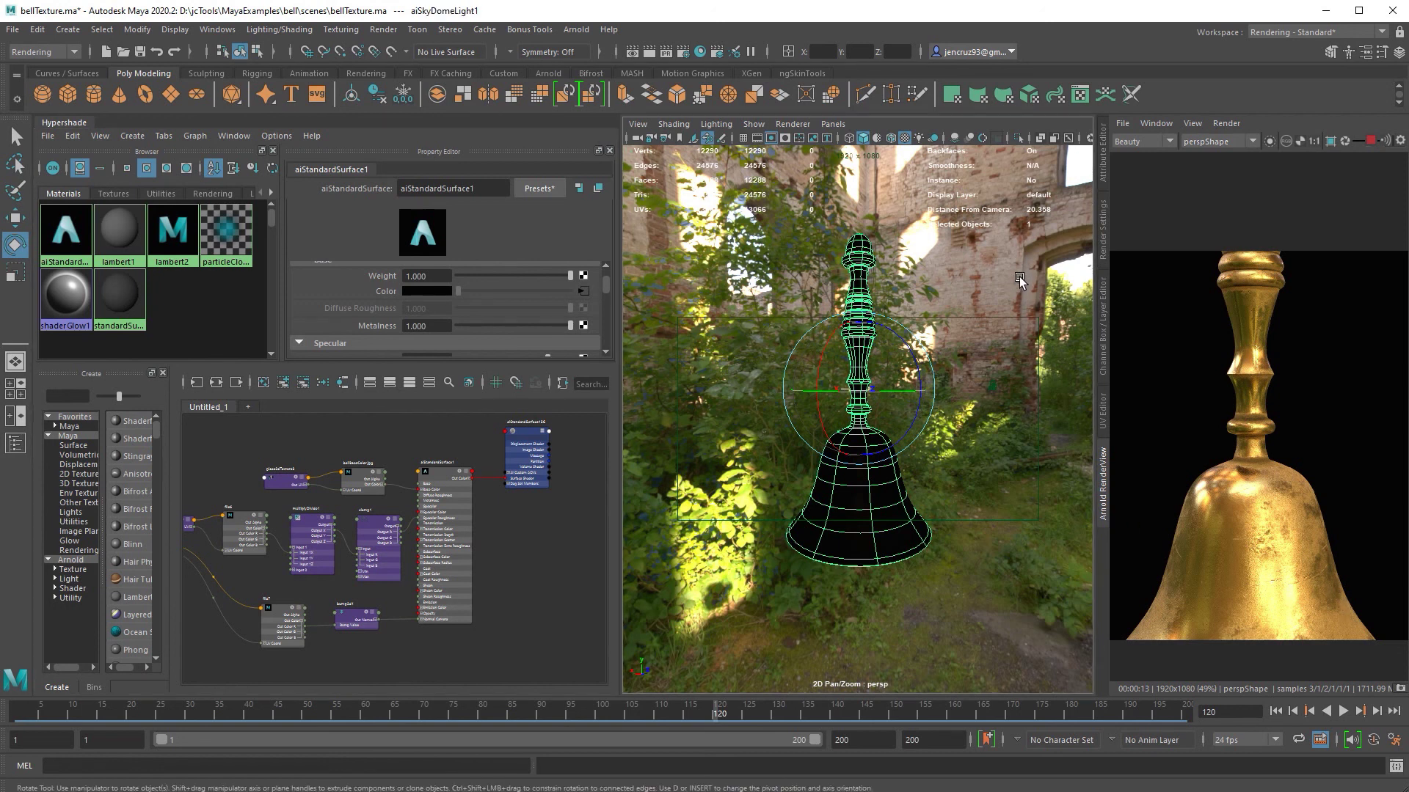
{"action": "left_click", "coordinate": [1104, 170]}
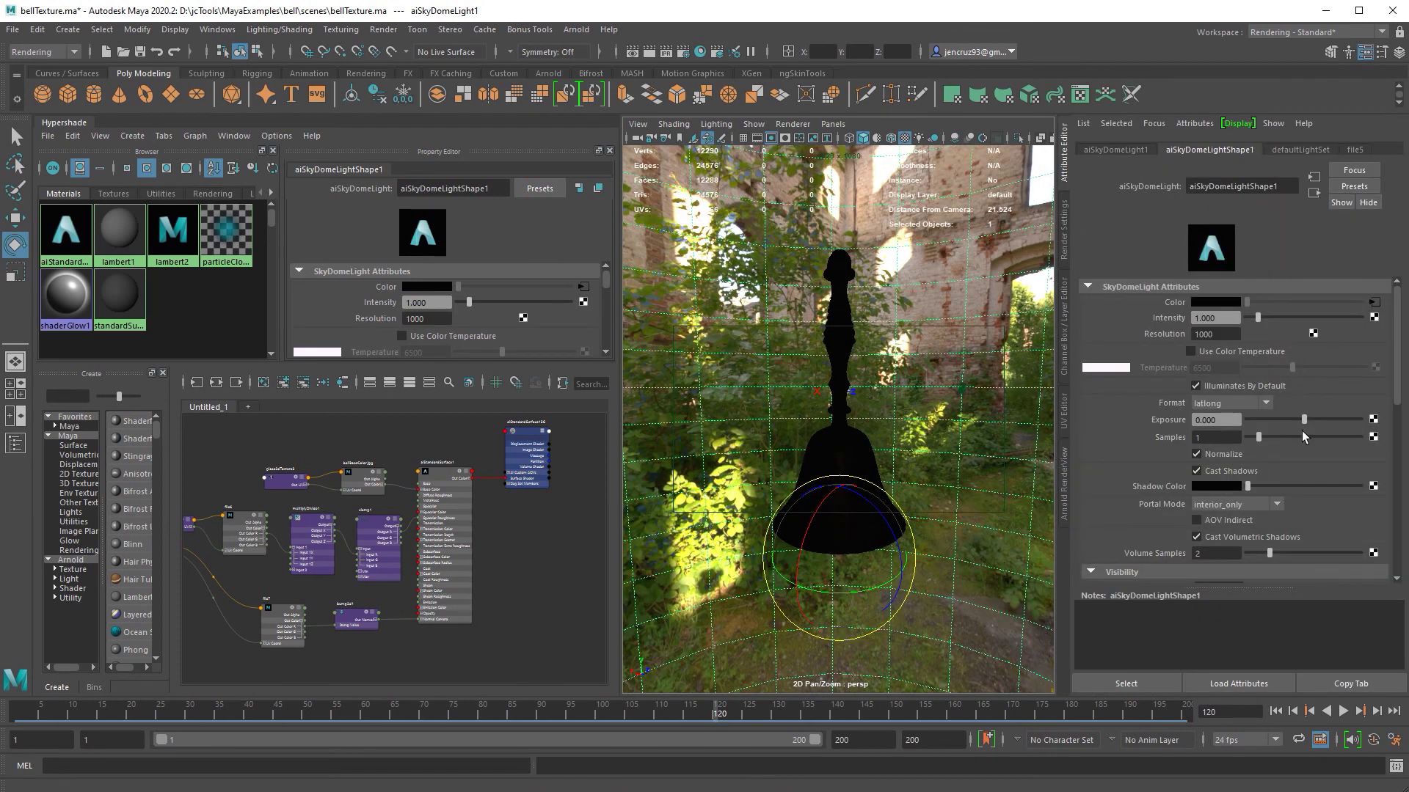
{"action": "scroll", "coordinate": [1397, 363], "scroll_direction": "down", "scroll_amount": 5}
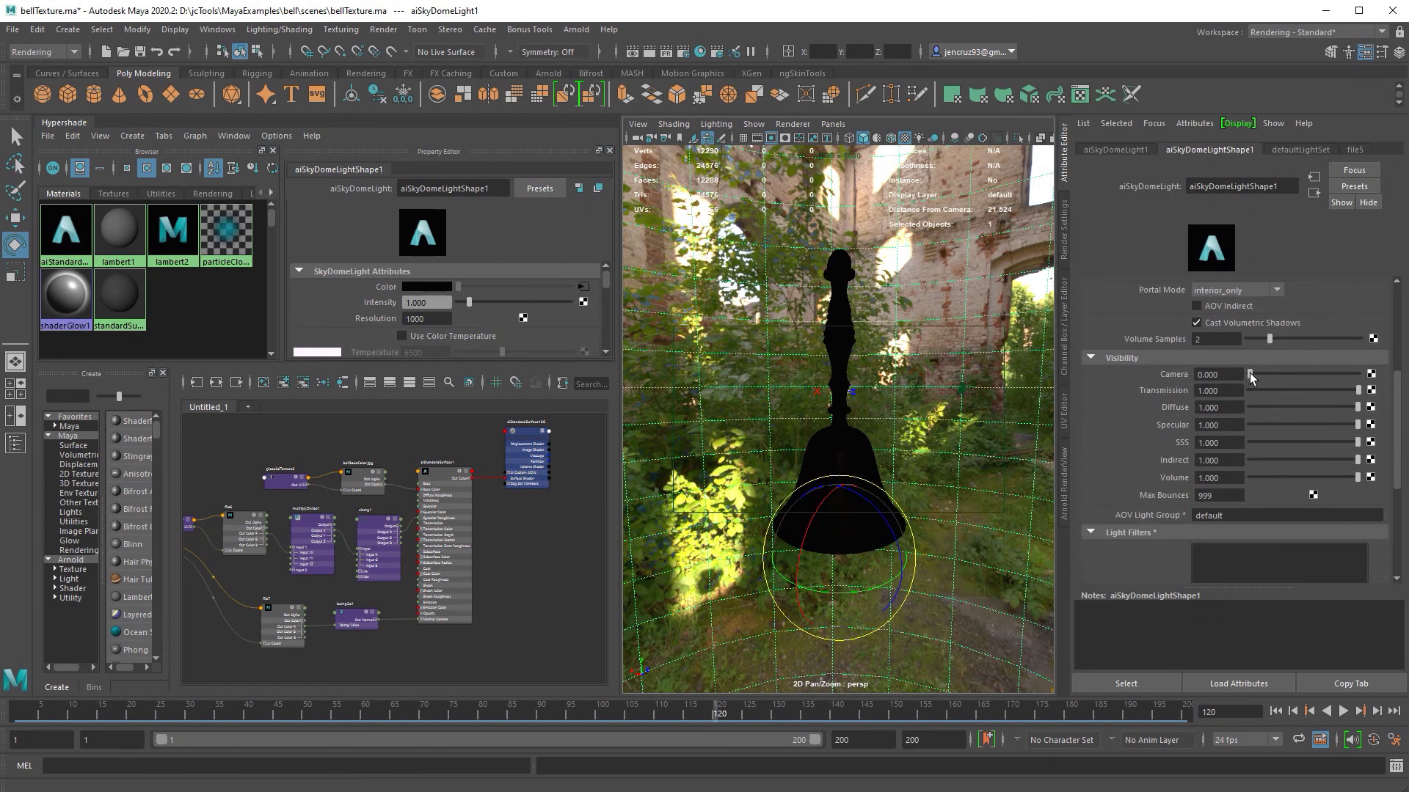
{"action": "left_click", "coordinate": [1066, 505]}
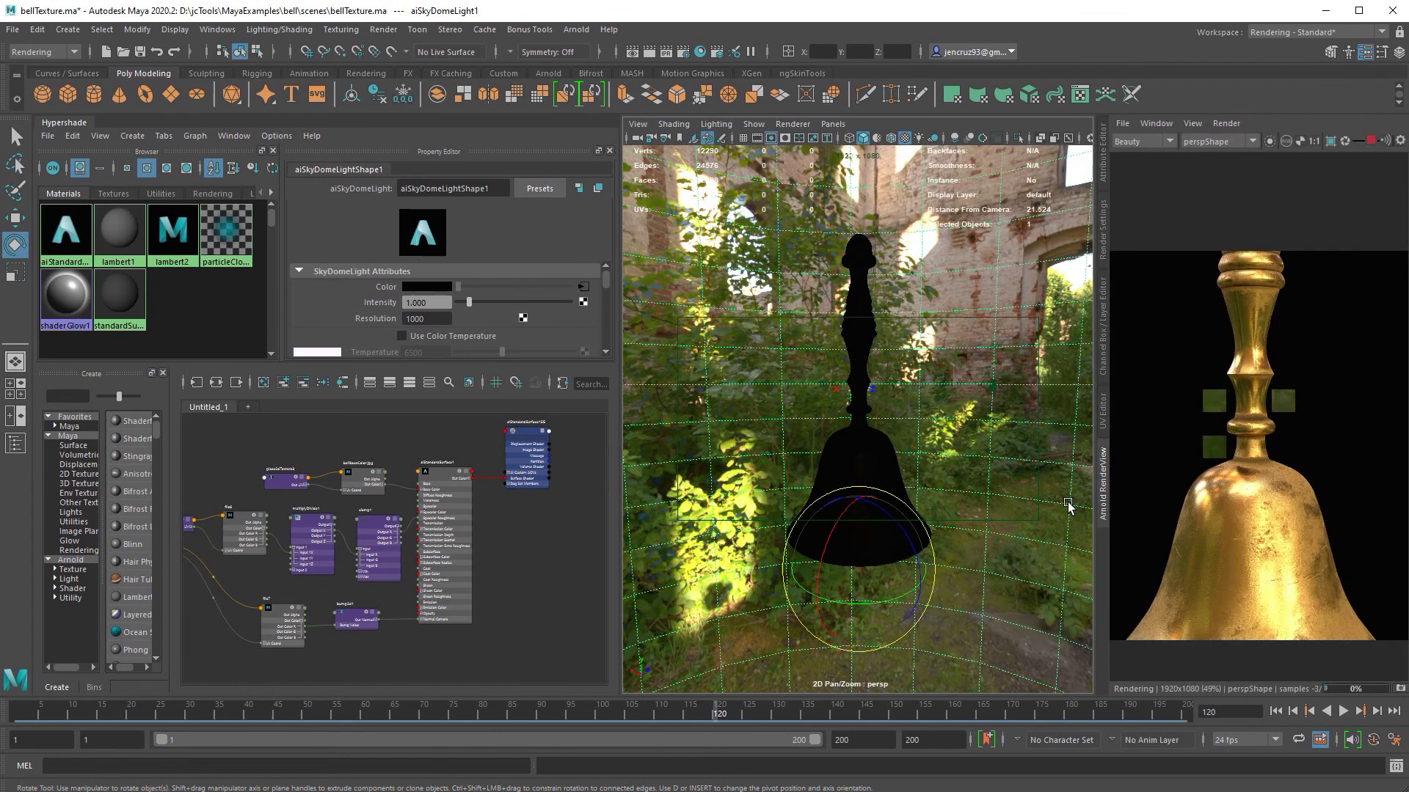
{"action": "left_click", "coordinate": [1103, 153]}
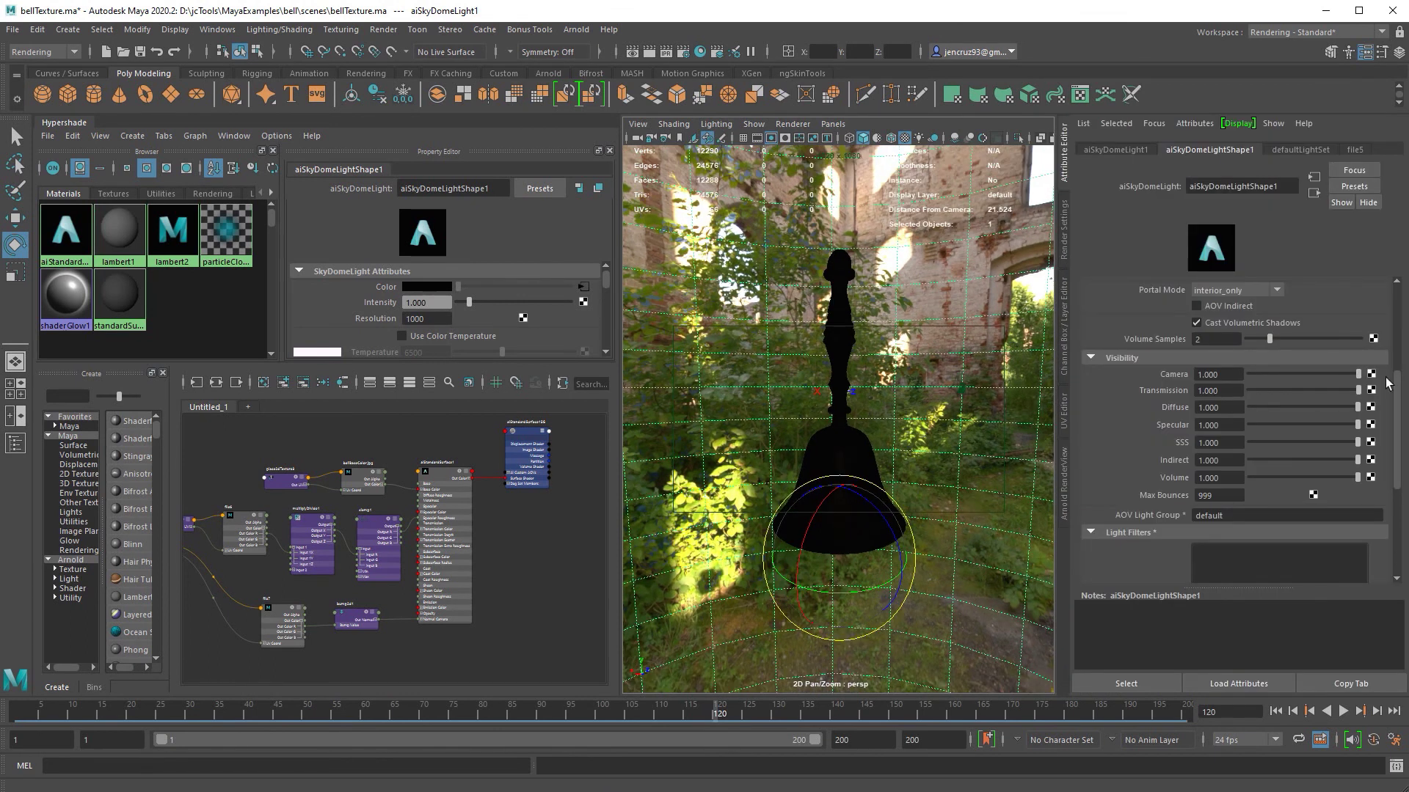
{"action": "left_click", "coordinate": [1065, 491]}
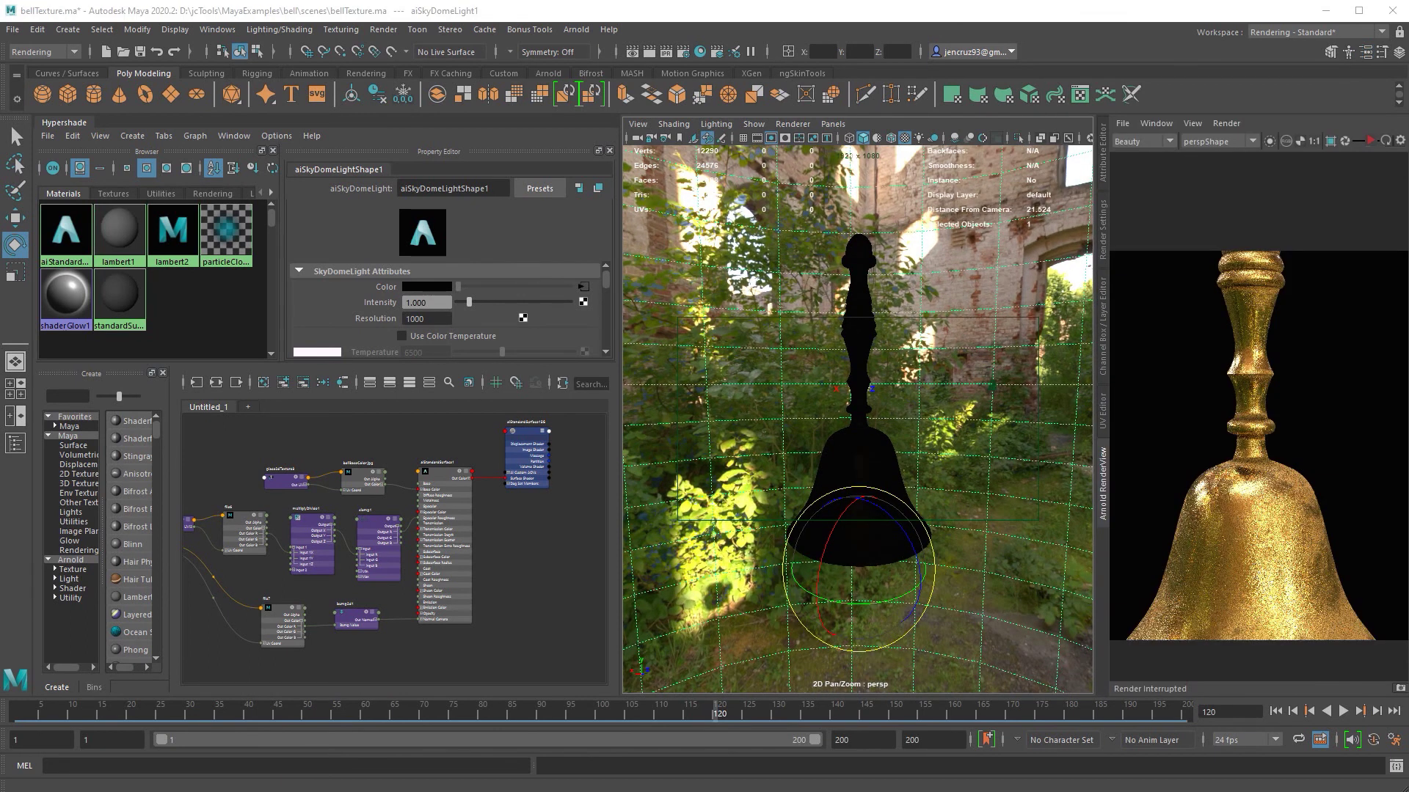